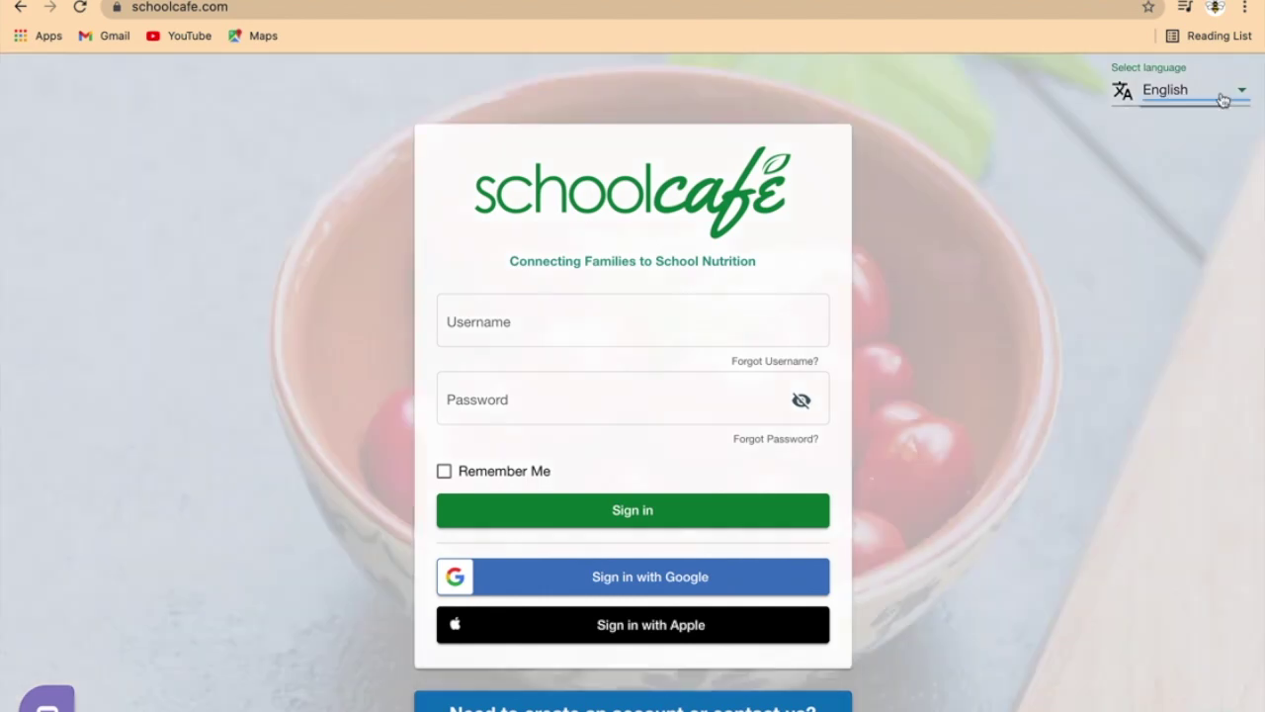
Step: Check the page language list, leaving the language unchanged
left_click(1222, 97)
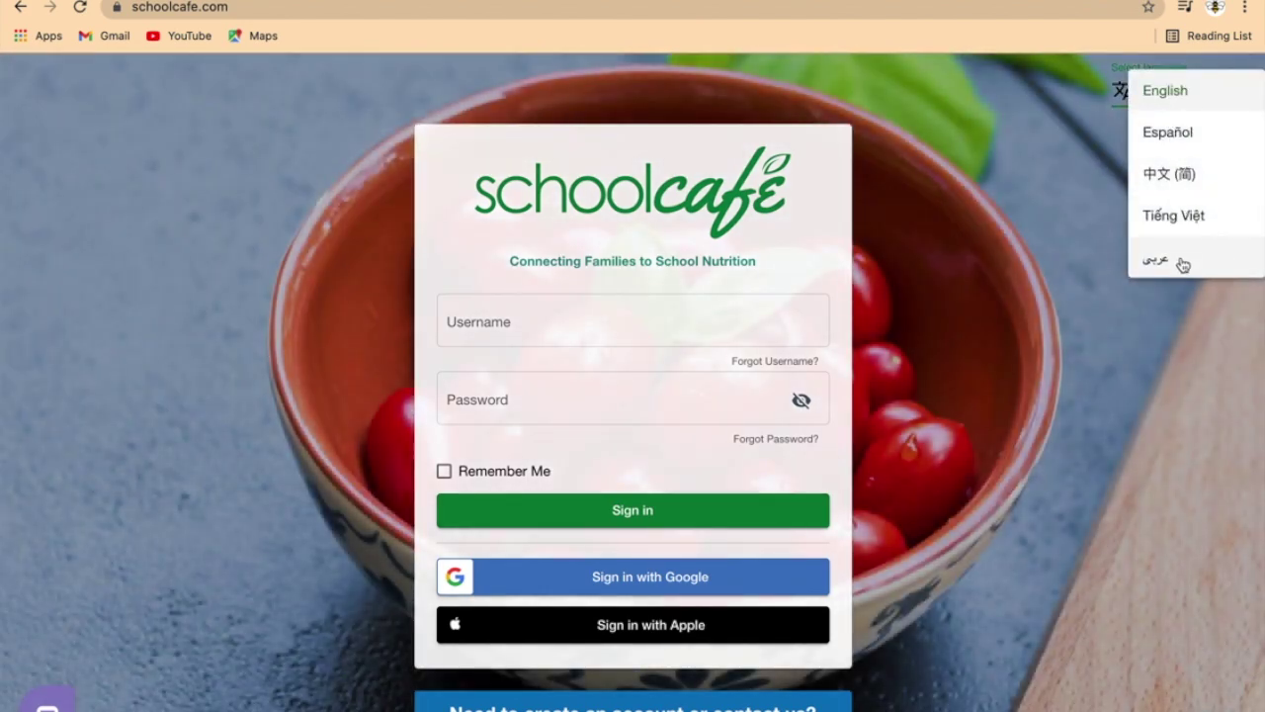
left_click(1070, 218)
scroll(982, 316, "down", 1)
scroll(981, 316, "down", 2)
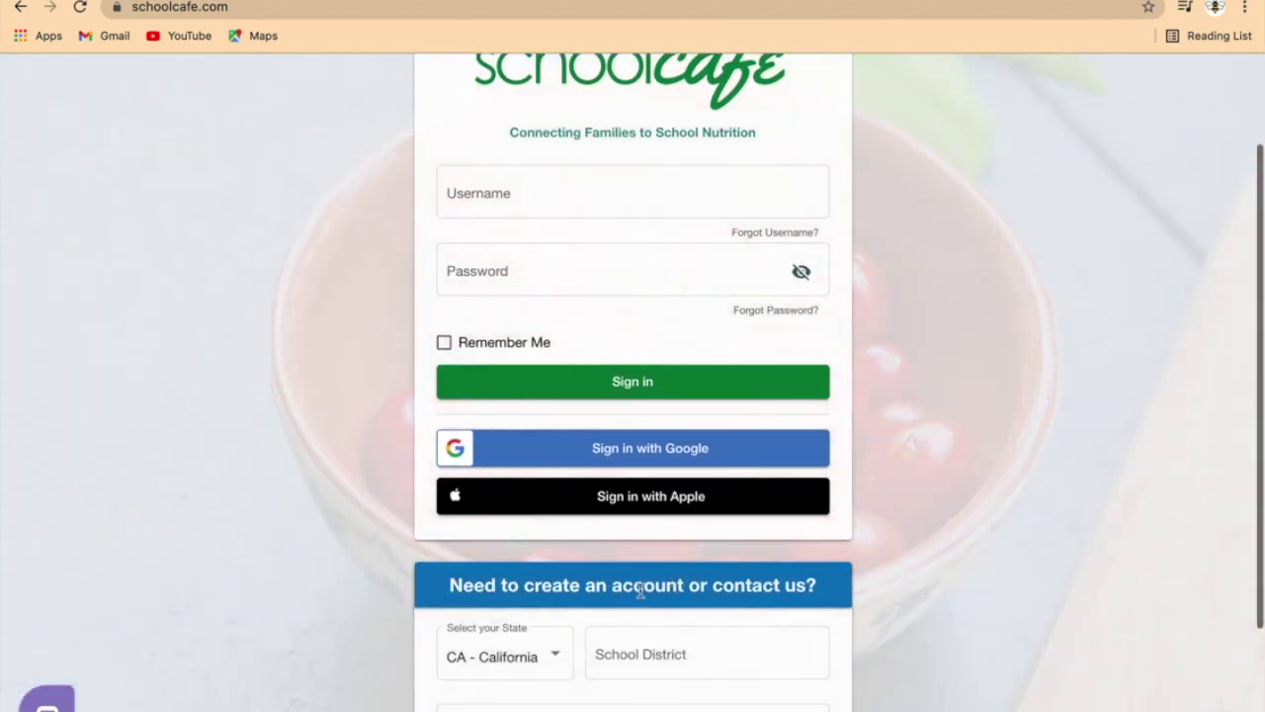
scroll(404, 633, "down", 1)
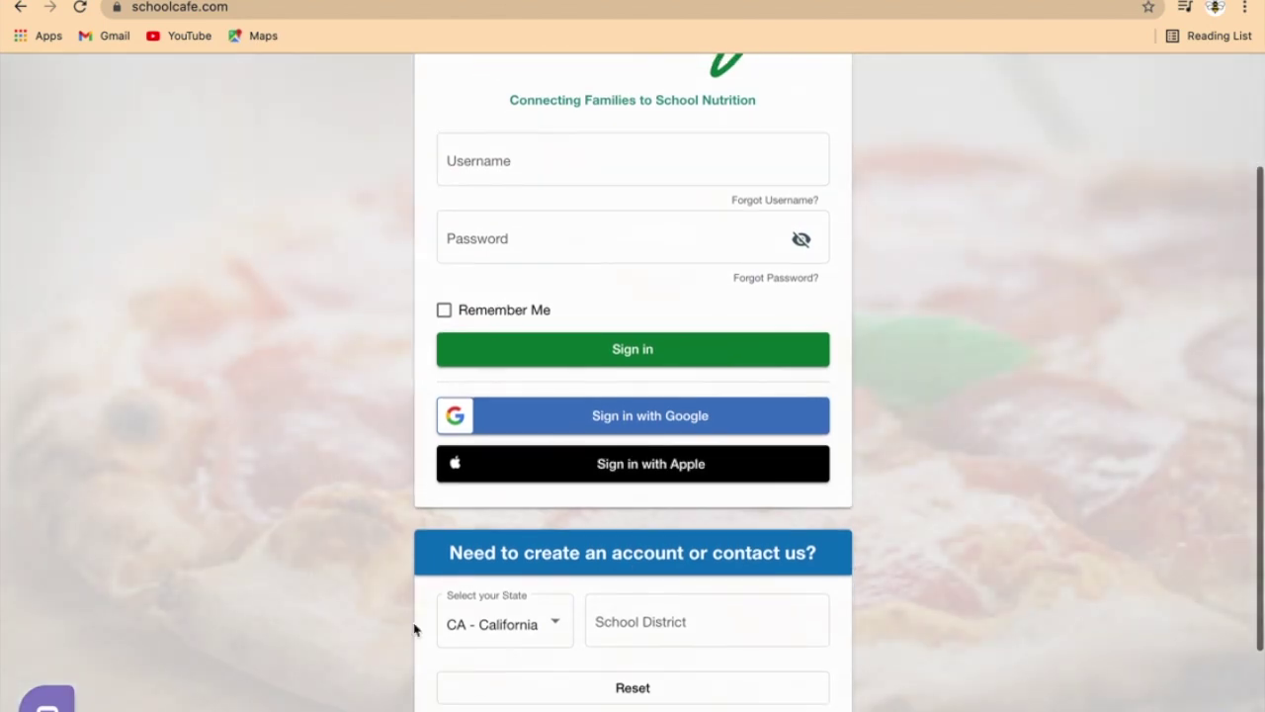
Step: Keep CA - California, pick SAN FRANCISCO USD as the school district, and go to it
left_click(486, 627)
left_click(596, 627)
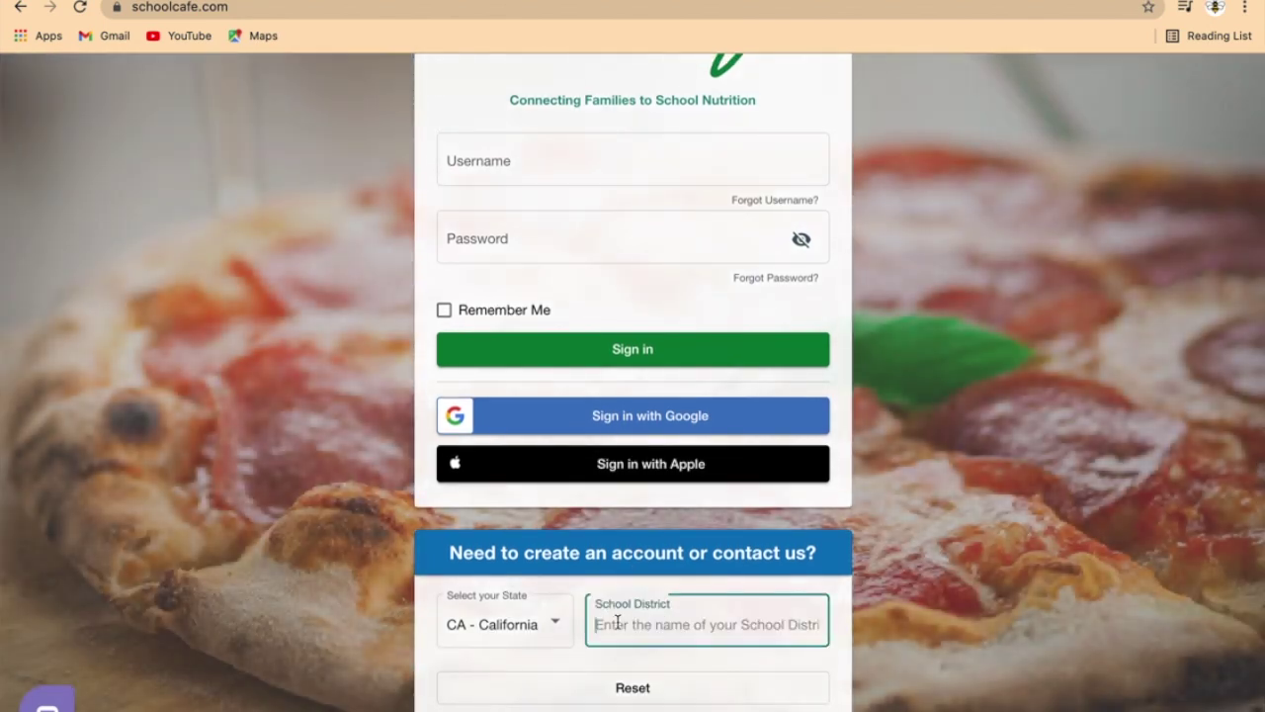
type("San F")
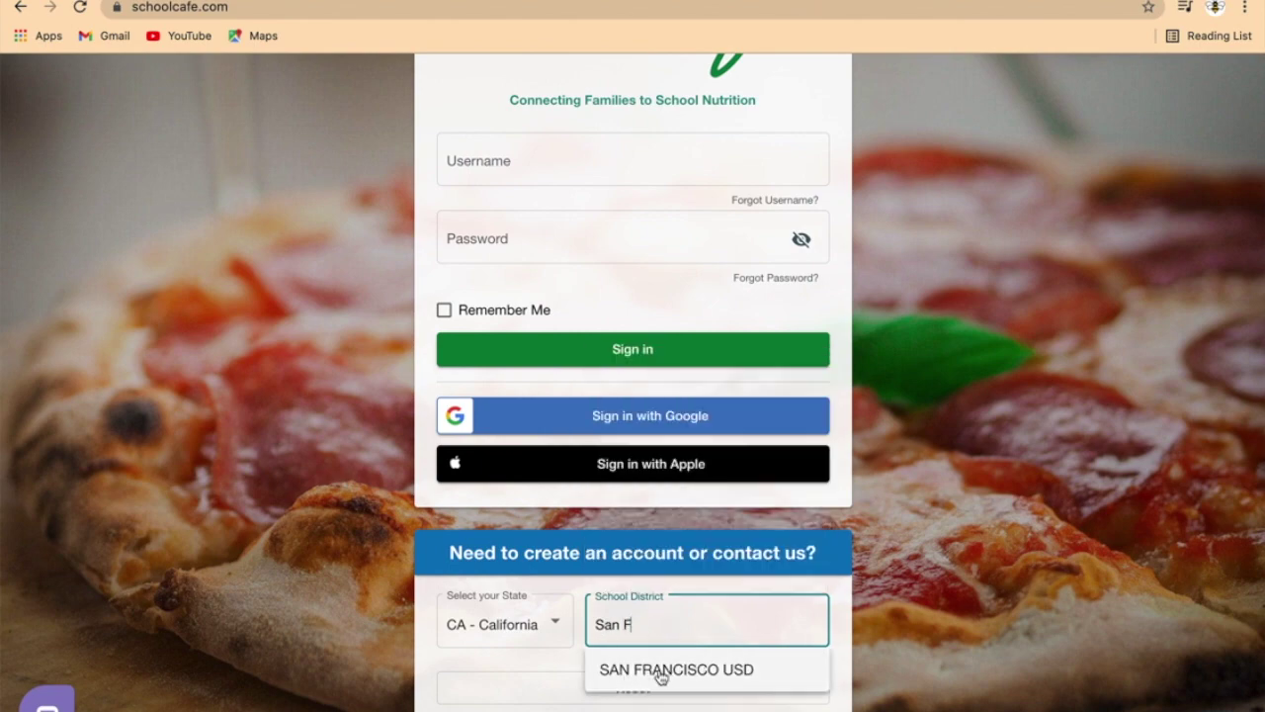
left_click(662, 672)
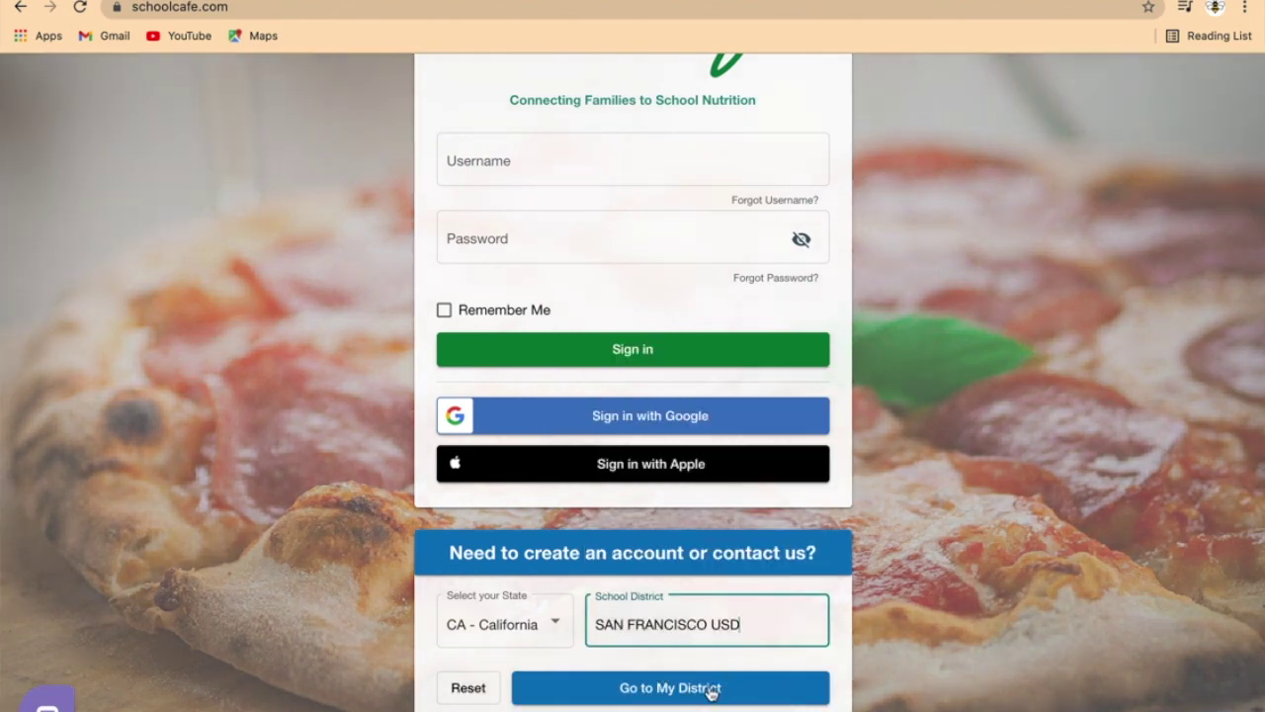
left_click(711, 692)
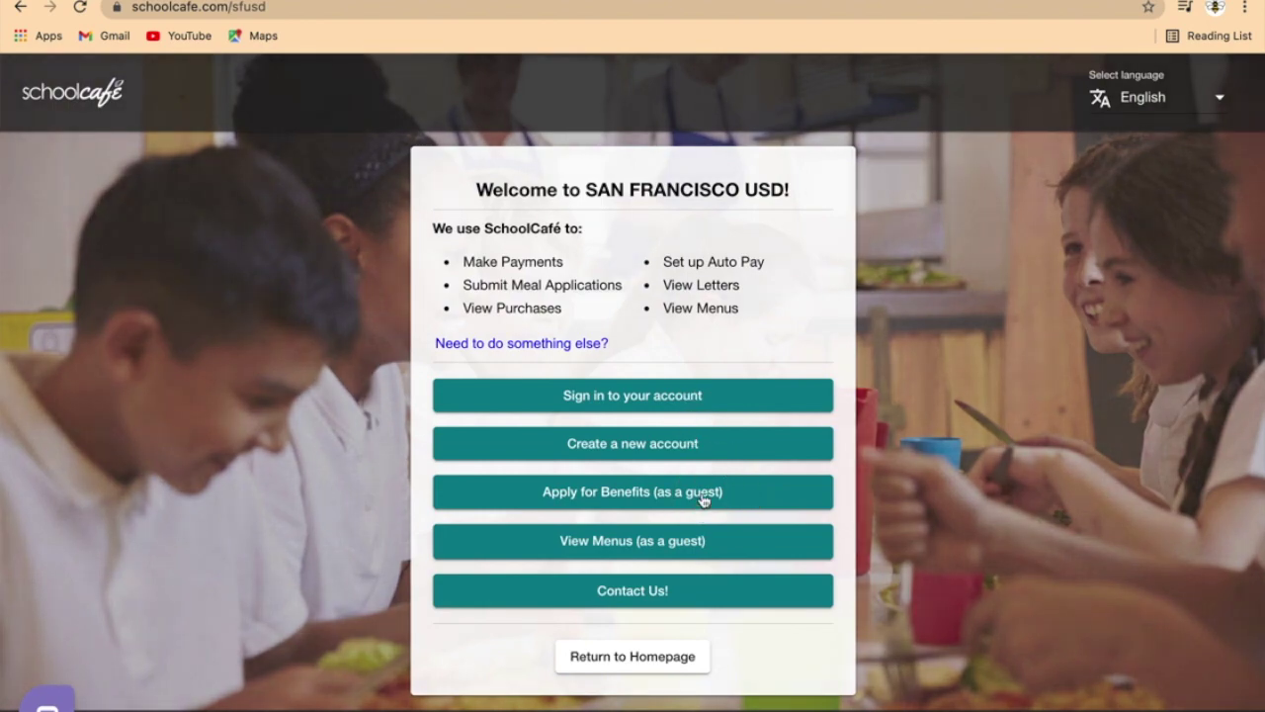
Step: Apply for benefits as a guest in English and continue past the Income Guidelines
left_click(704, 499)
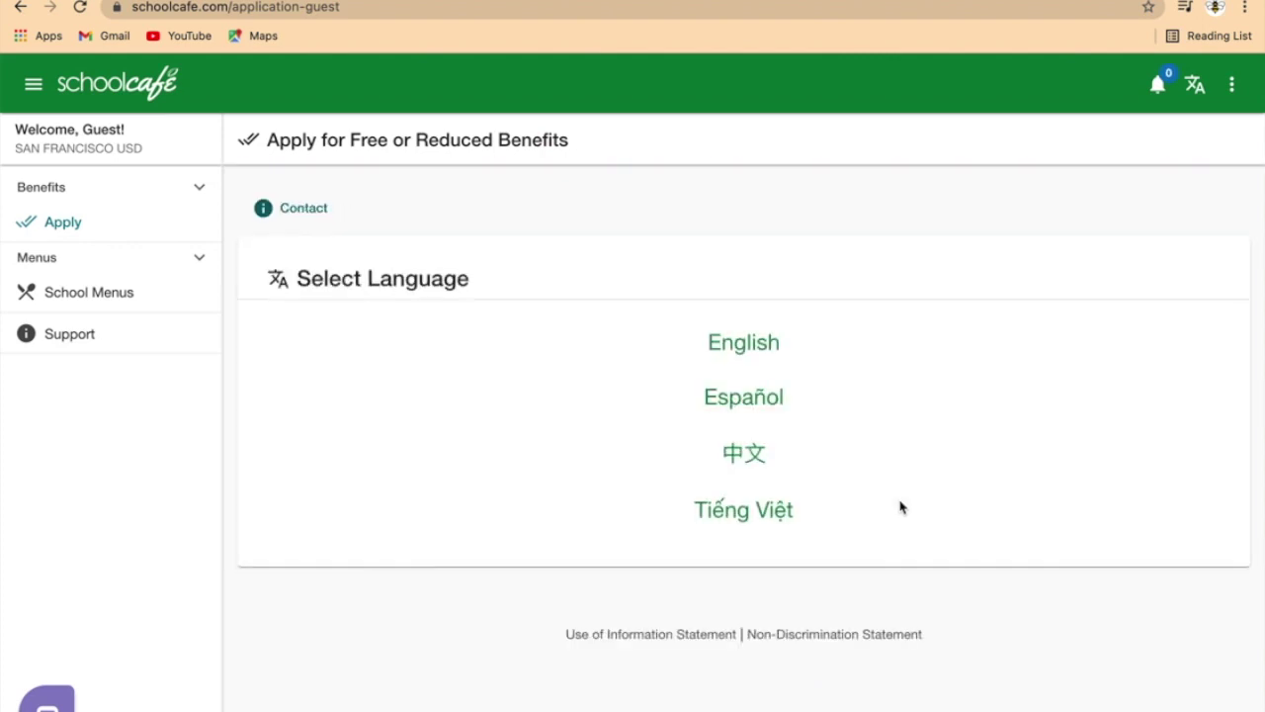
left_click(754, 342)
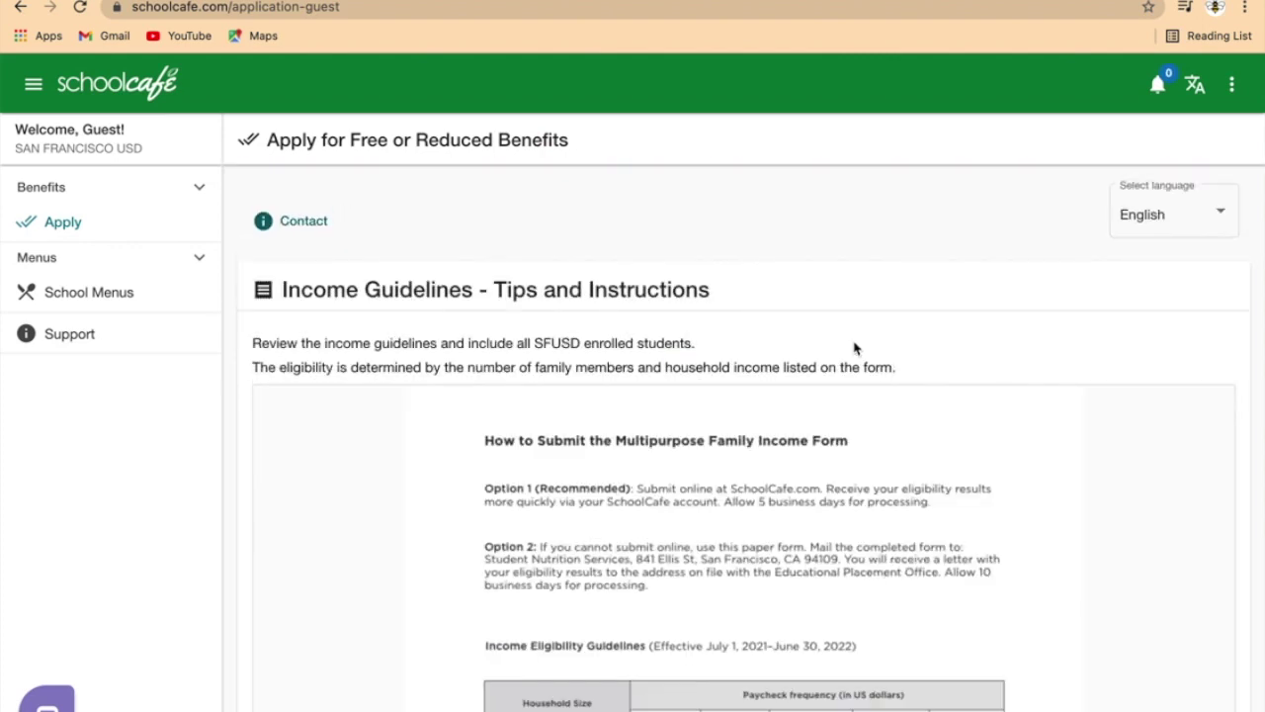
scroll(830, 341, "down", 1)
scroll(830, 341, "down", 1)
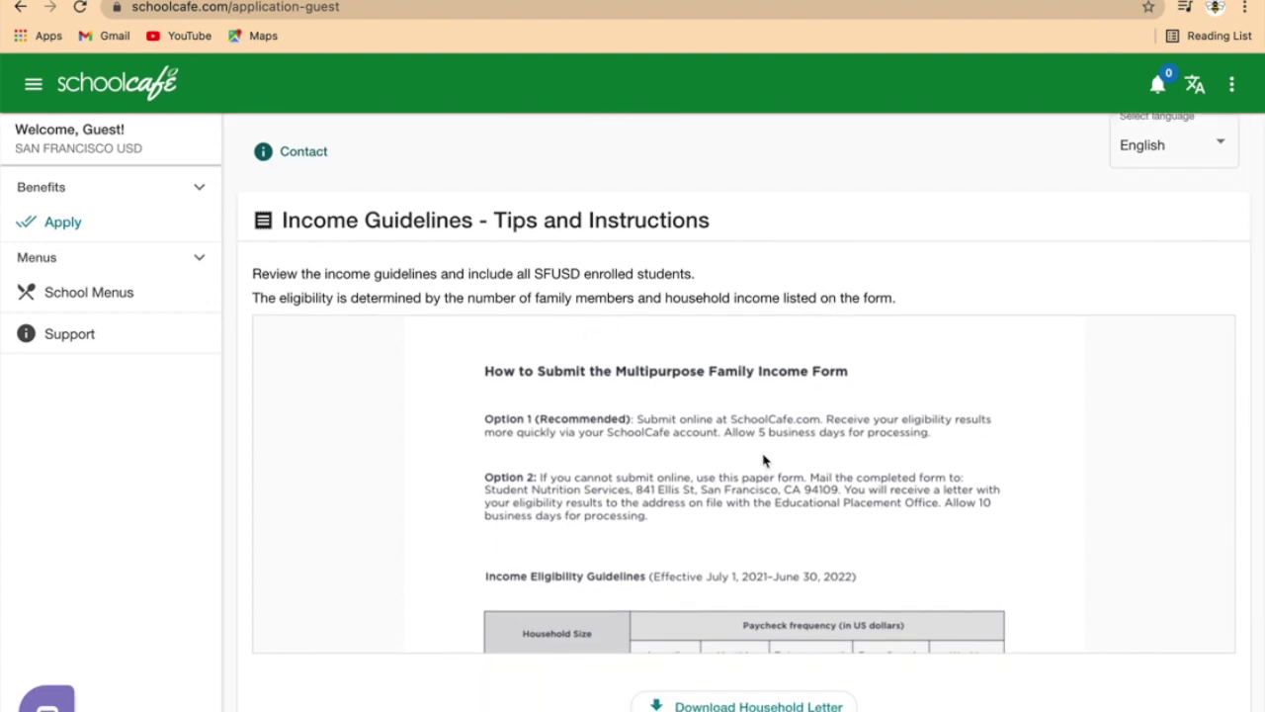
scroll(763, 459, "down", 3)
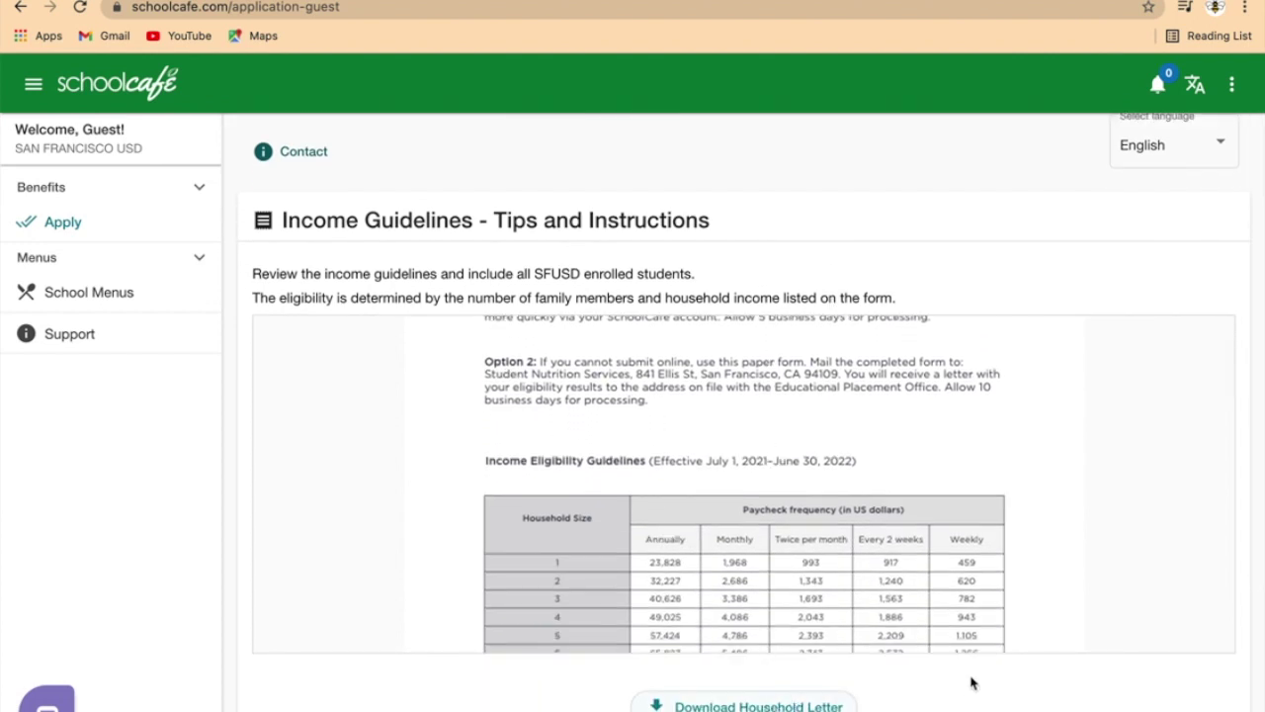
scroll(972, 682, "down", 3)
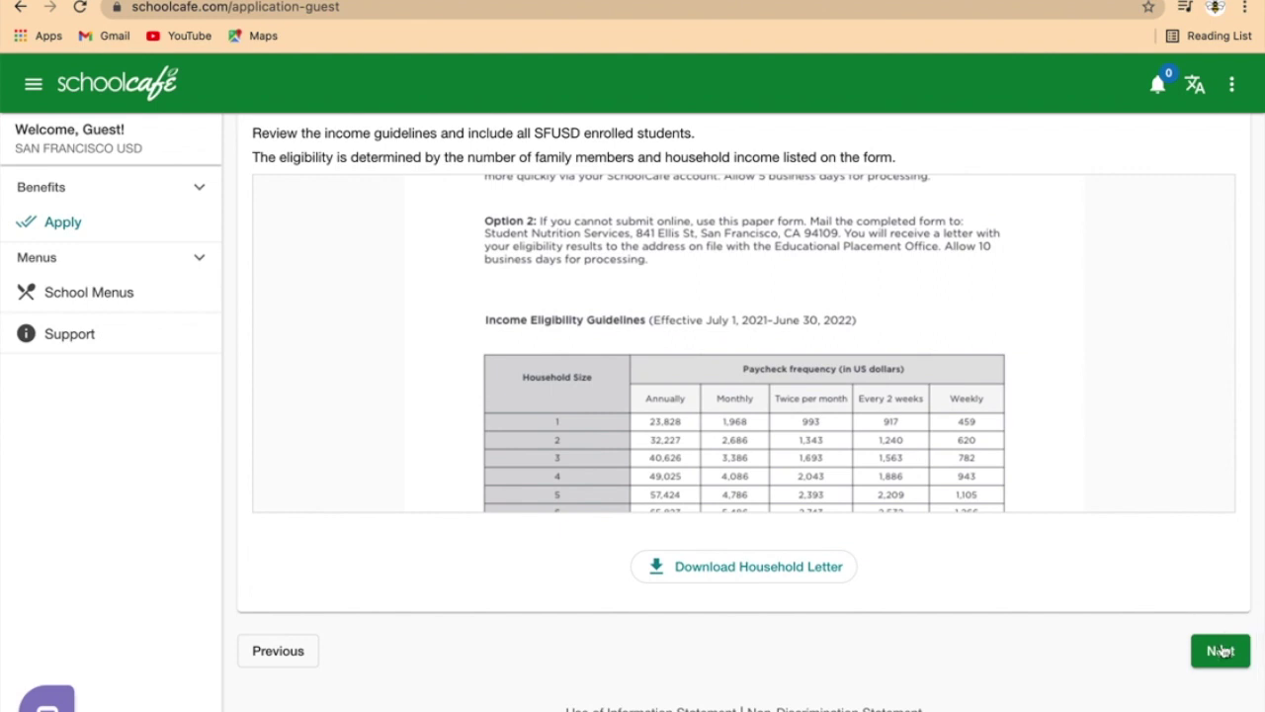
left_click(1218, 661)
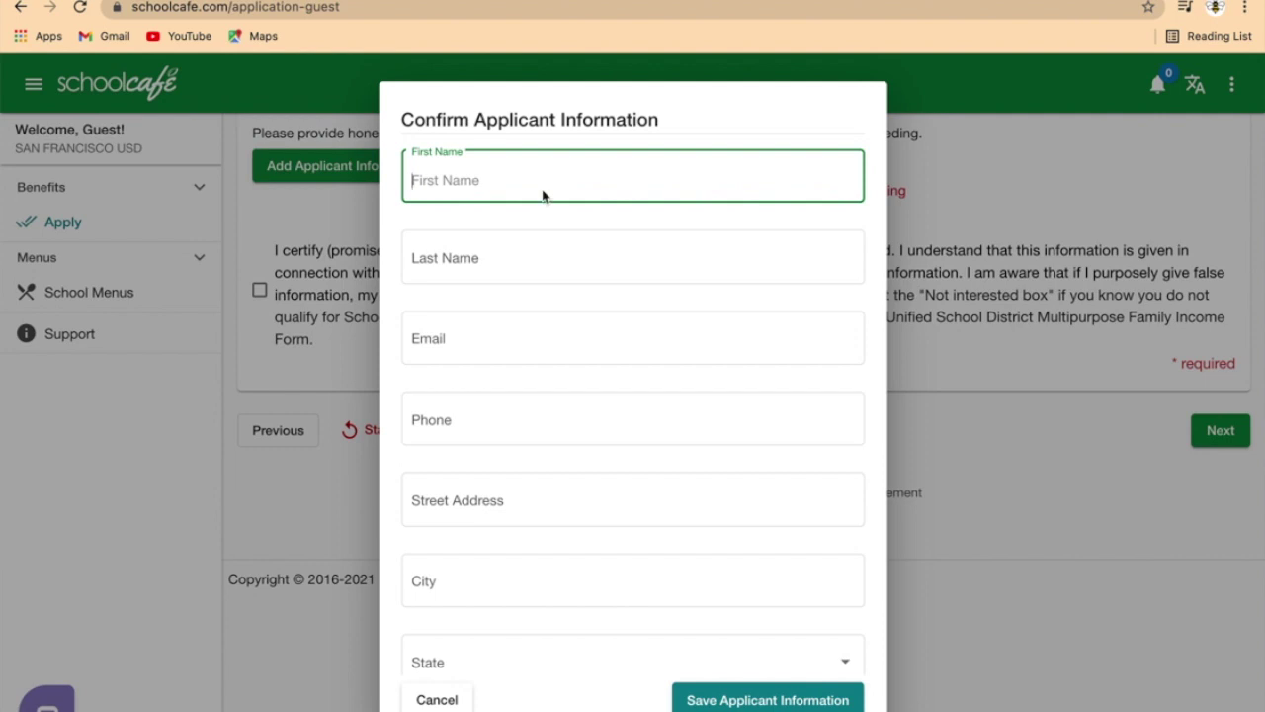
Step: Enter the applicant's first name, last name and e-mail address
left_click(531, 257)
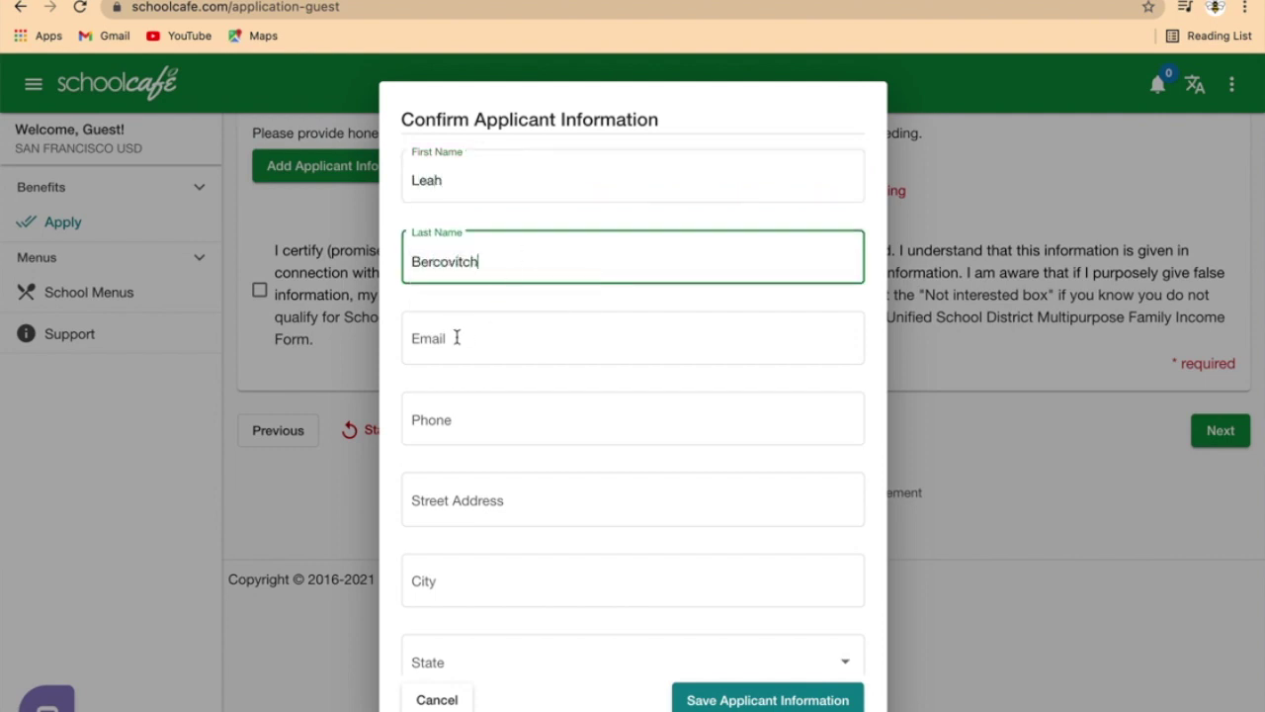
left_click(457, 338)
type("bercovitch")
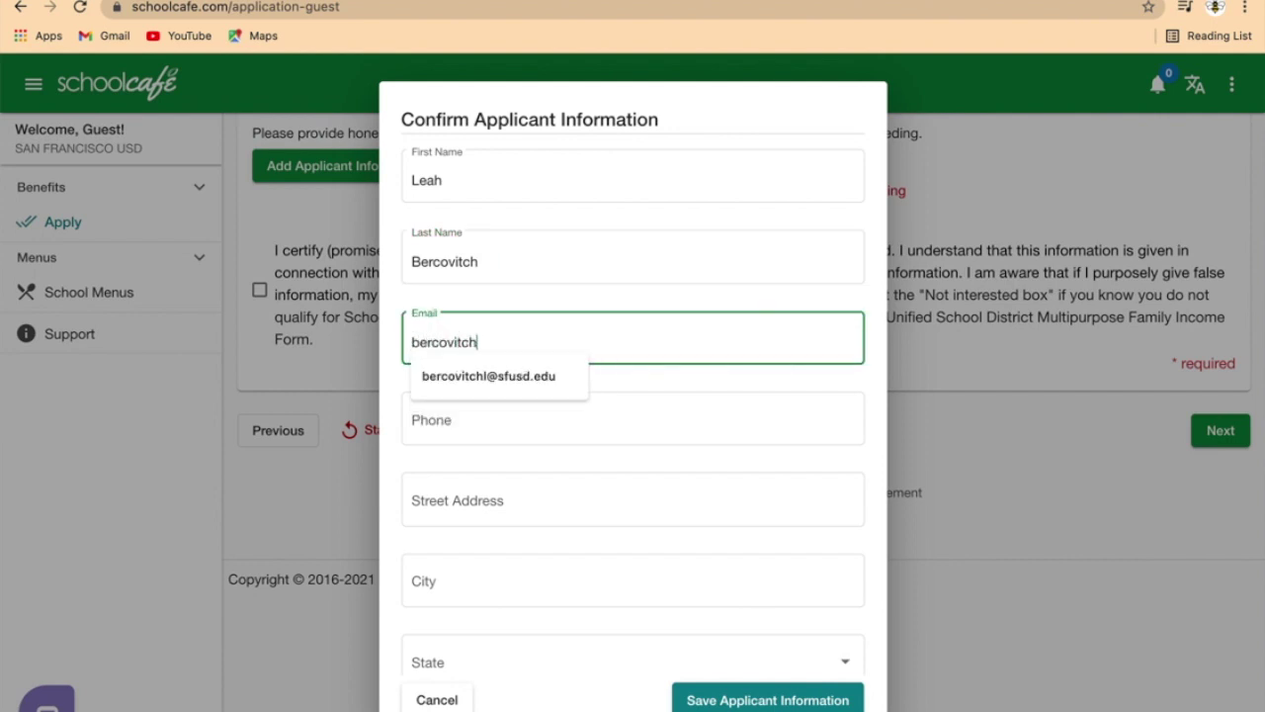
left_click(436, 384)
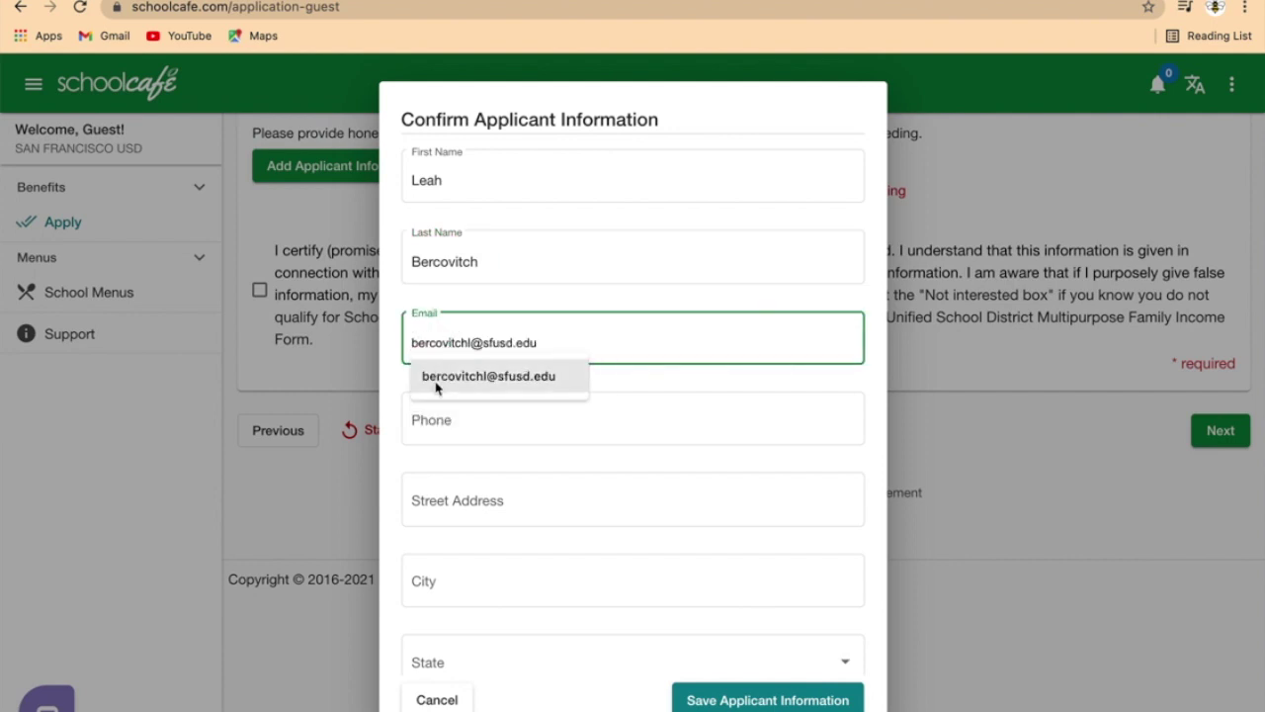
left_click(436, 384)
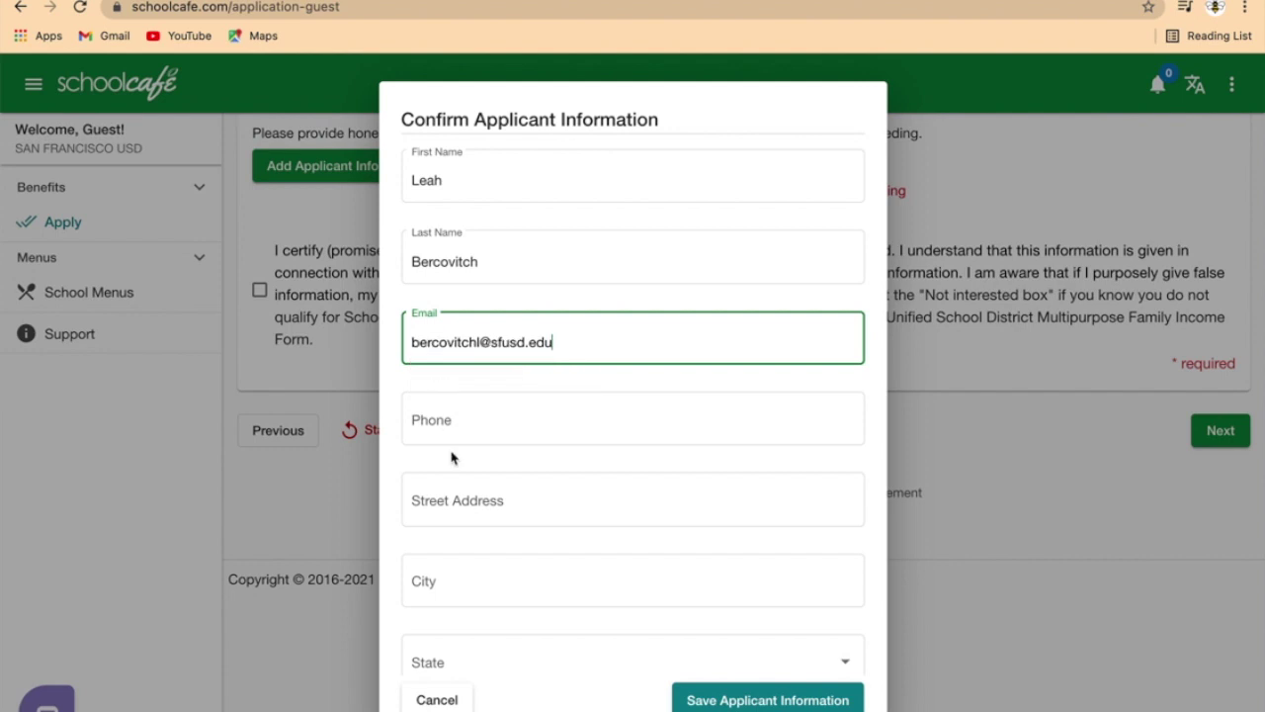
Step: Fill in the applicant's phone number and street address
left_click(445, 426)
type("5555555555")
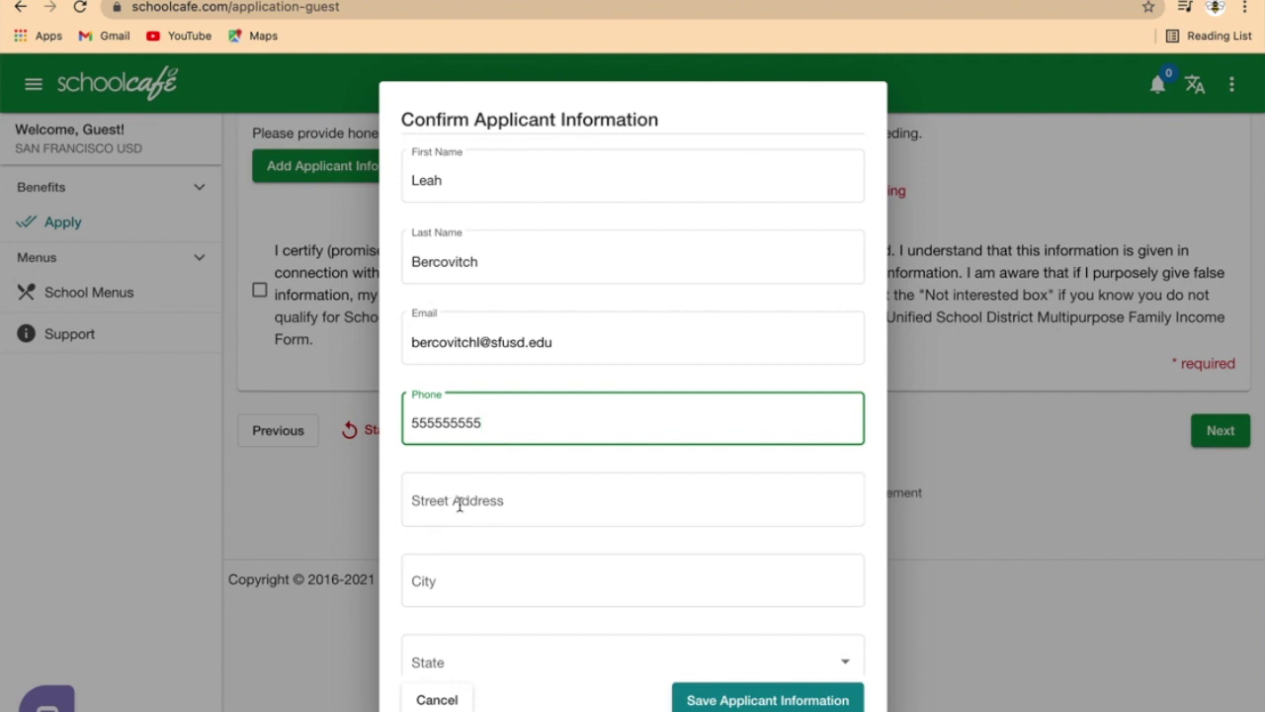
left_click(458, 505)
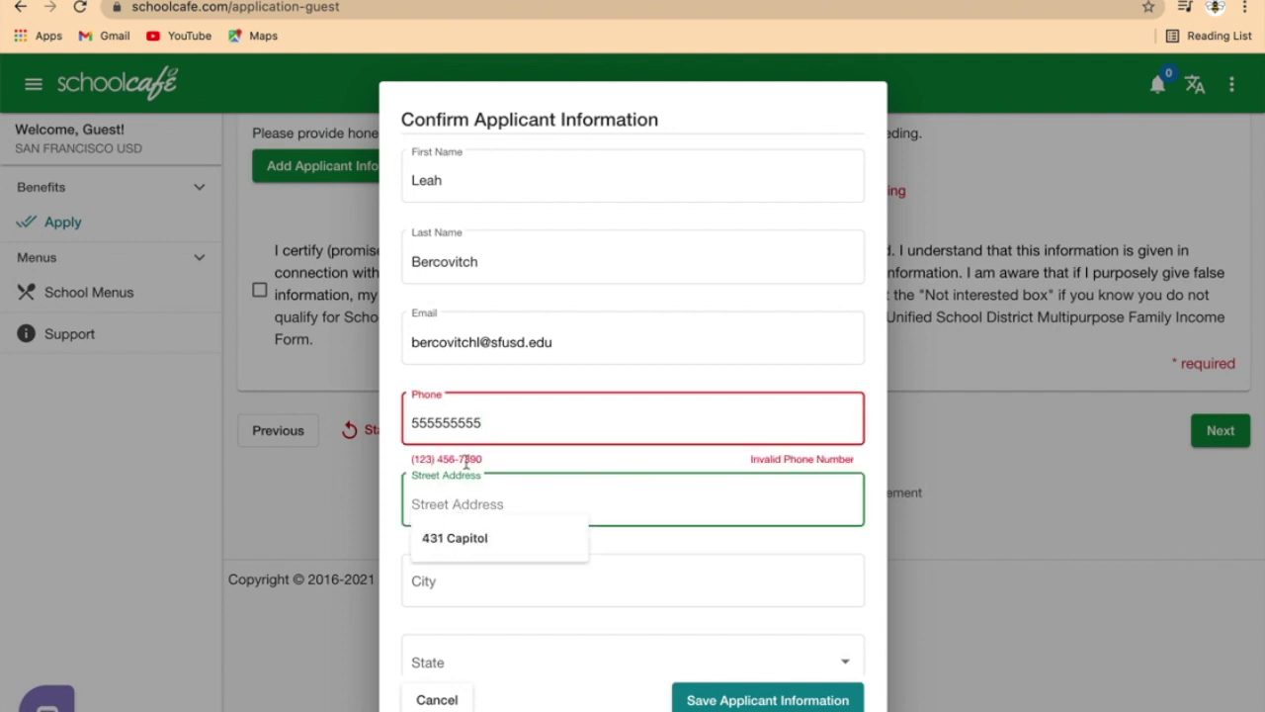
left_click(495, 420)
left_click(469, 501)
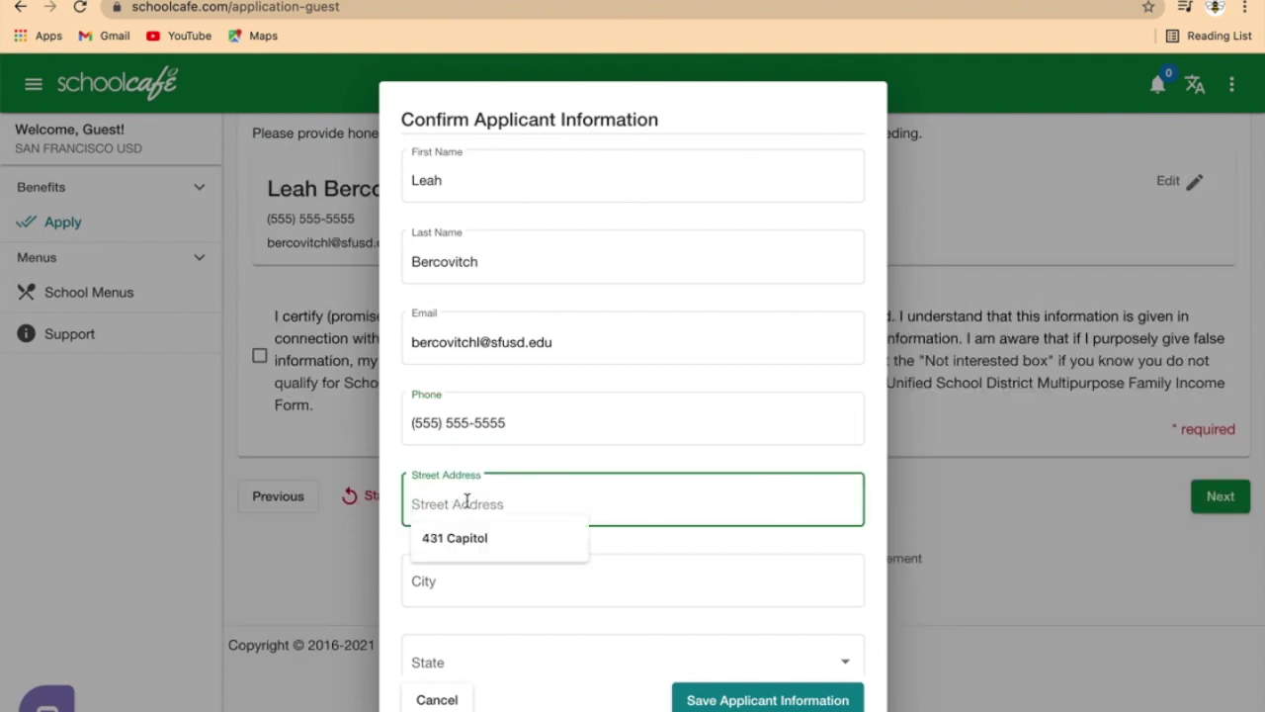
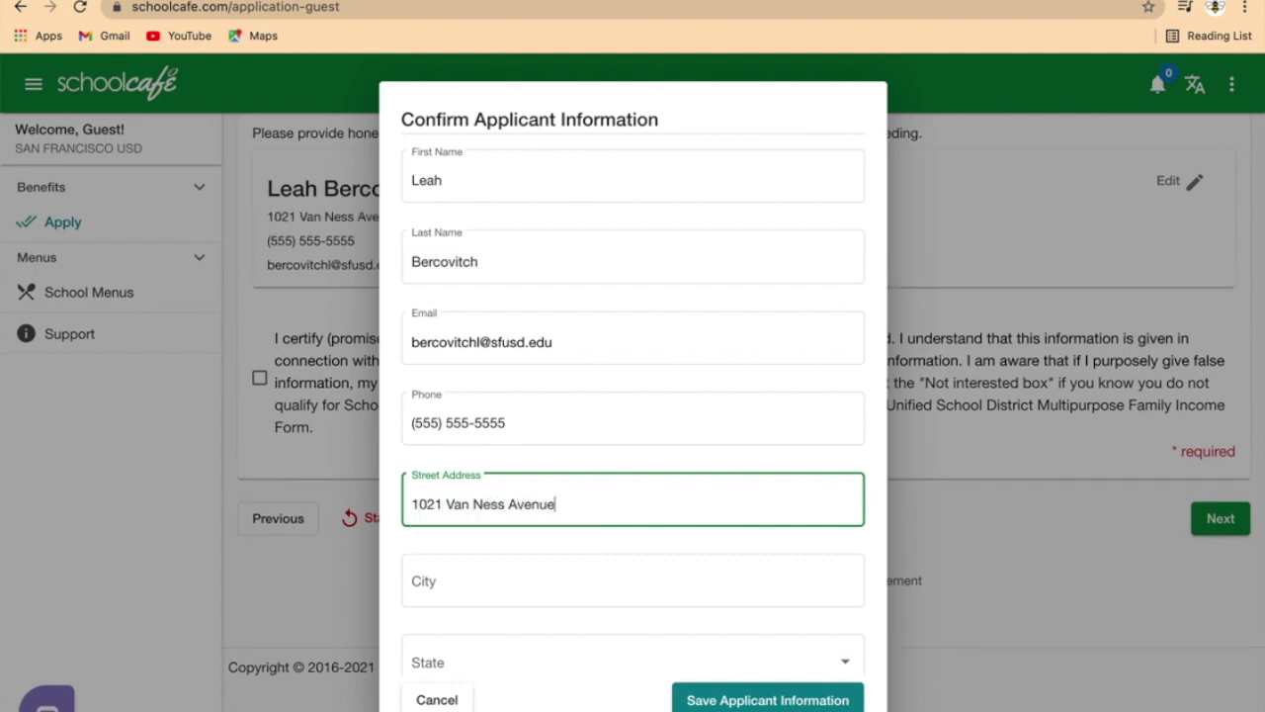
scroll(633, 415, "down", 3)
Step: Enter the city, CA - California state and ZIP code, save, and accept the certification
left_click(438, 473)
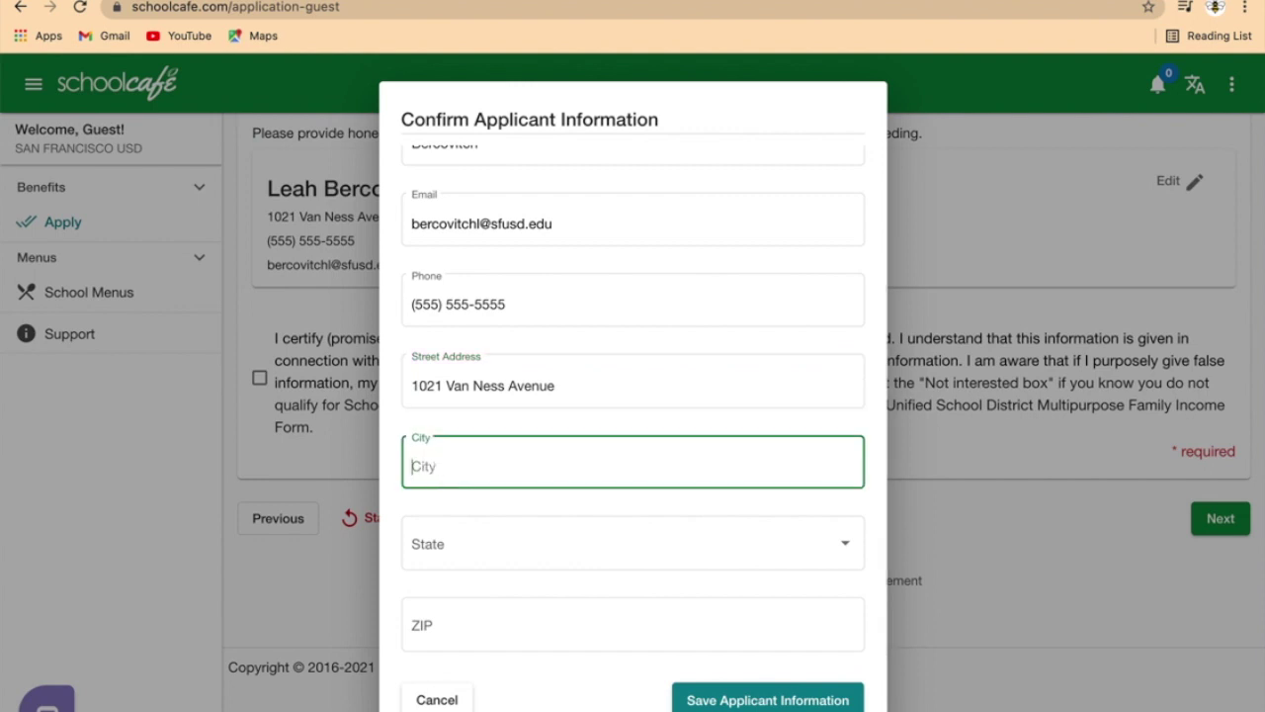
type("San ")
type("Francisco")
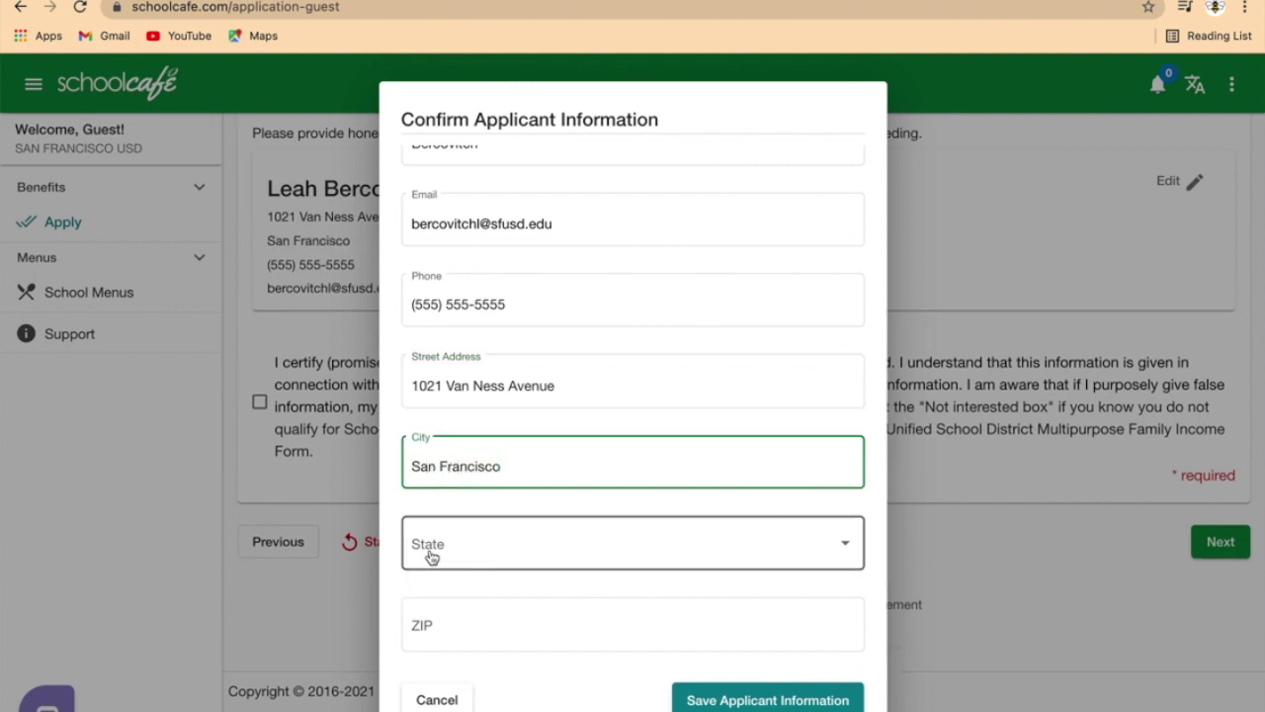
left_click(429, 554)
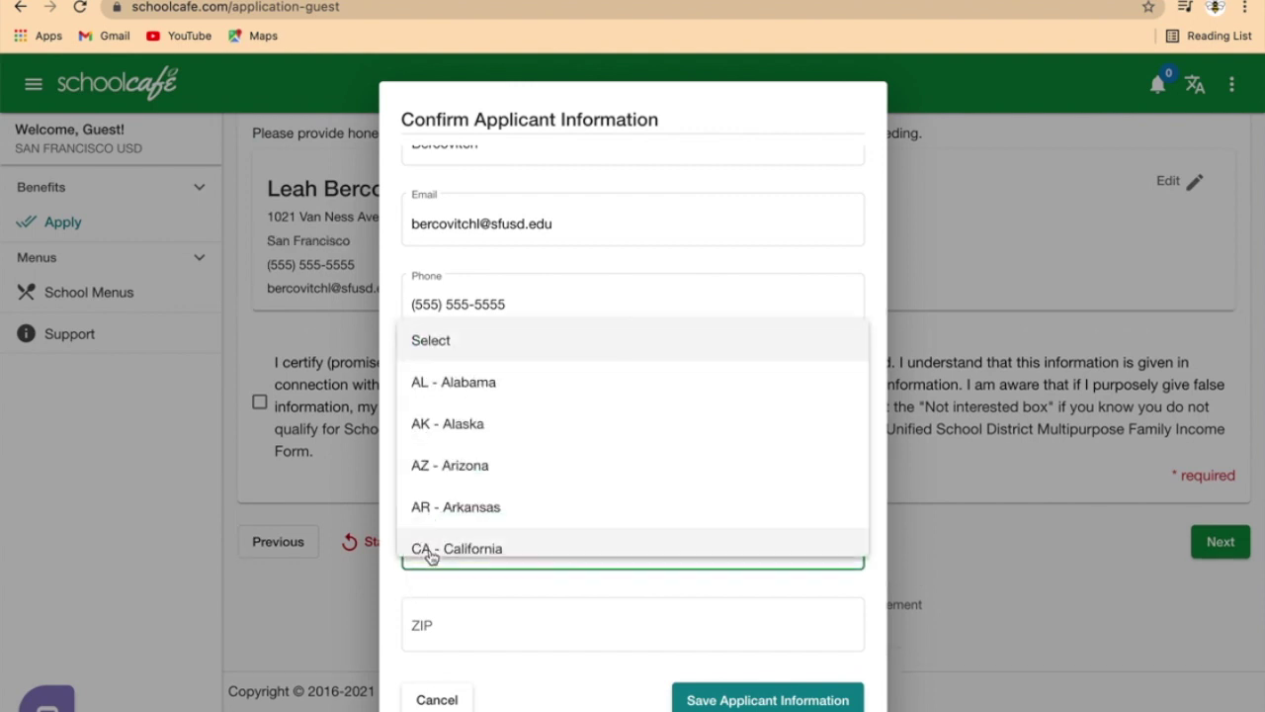
left_click(453, 550)
left_click(446, 628)
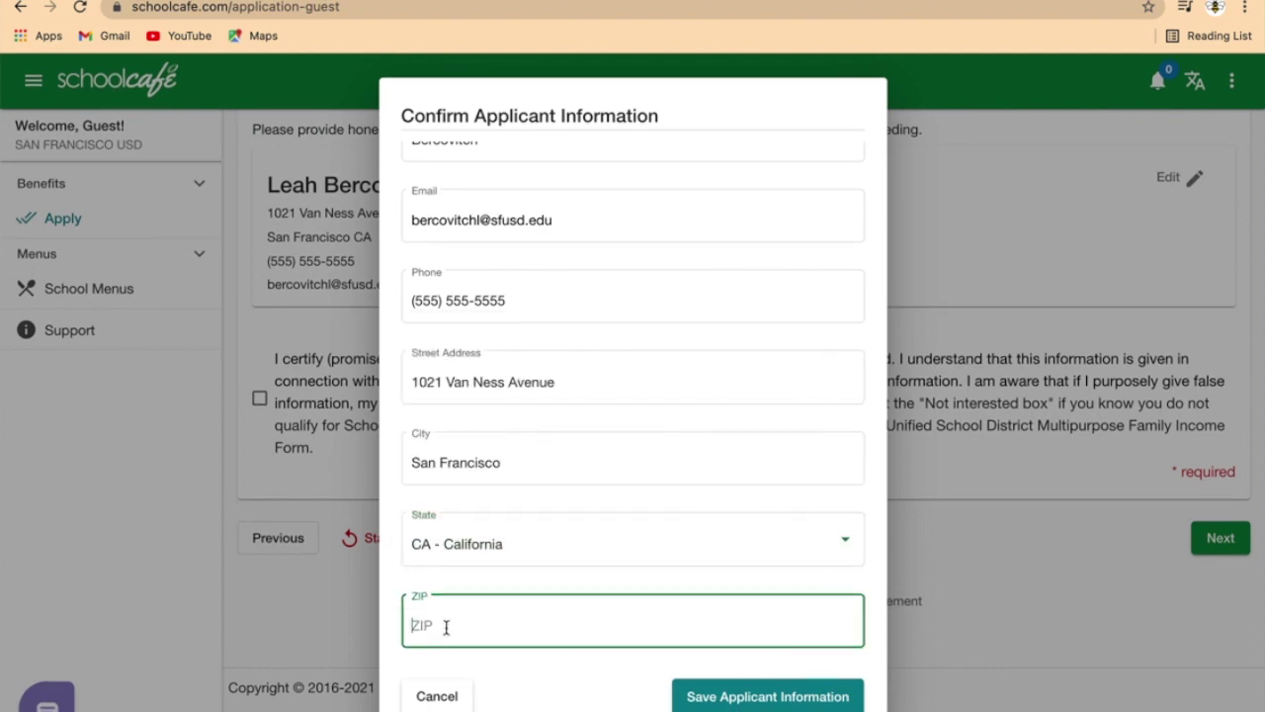
type("94109")
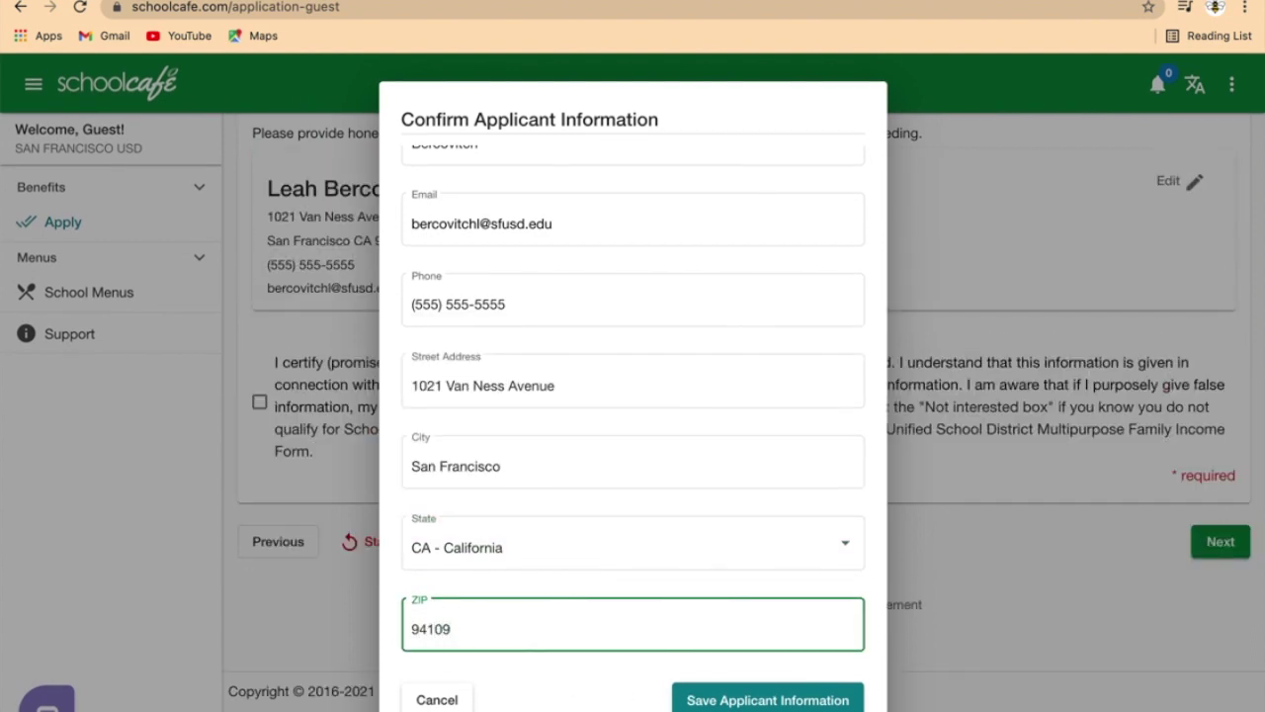
left_click(707, 700)
left_click(260, 454)
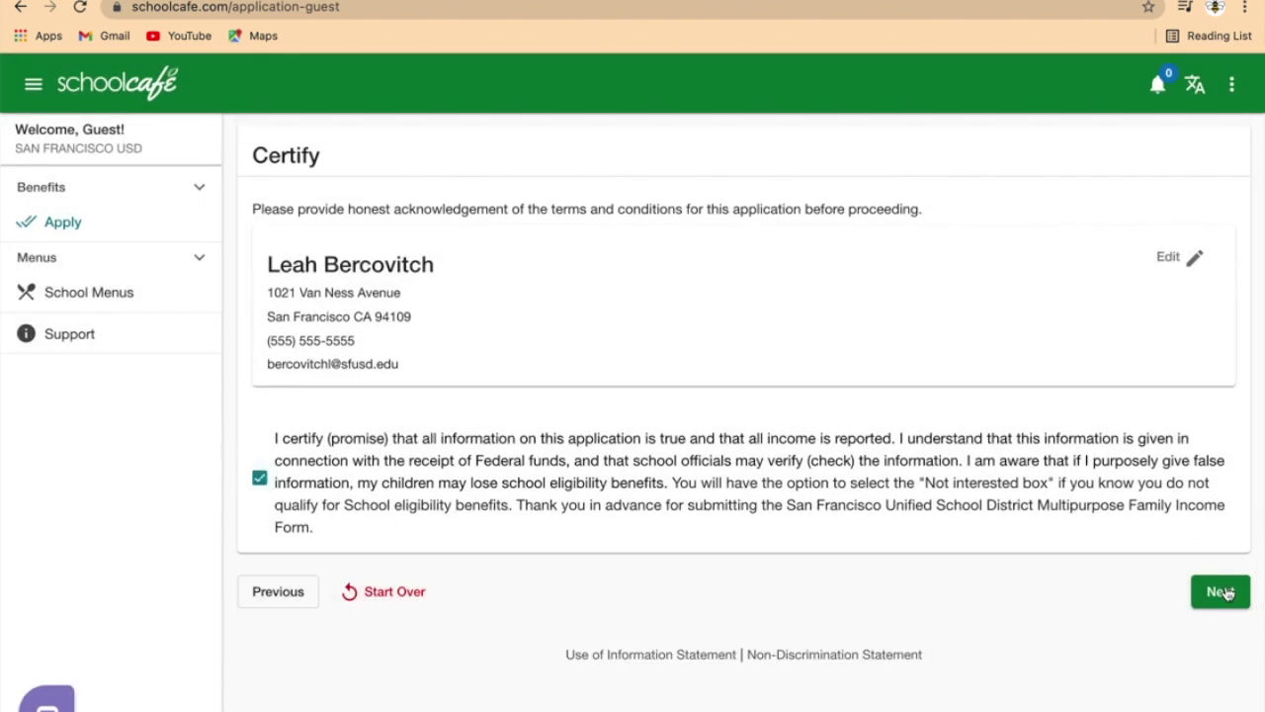
Step: Continue from the Certify step to the Students step
left_click(1222, 592)
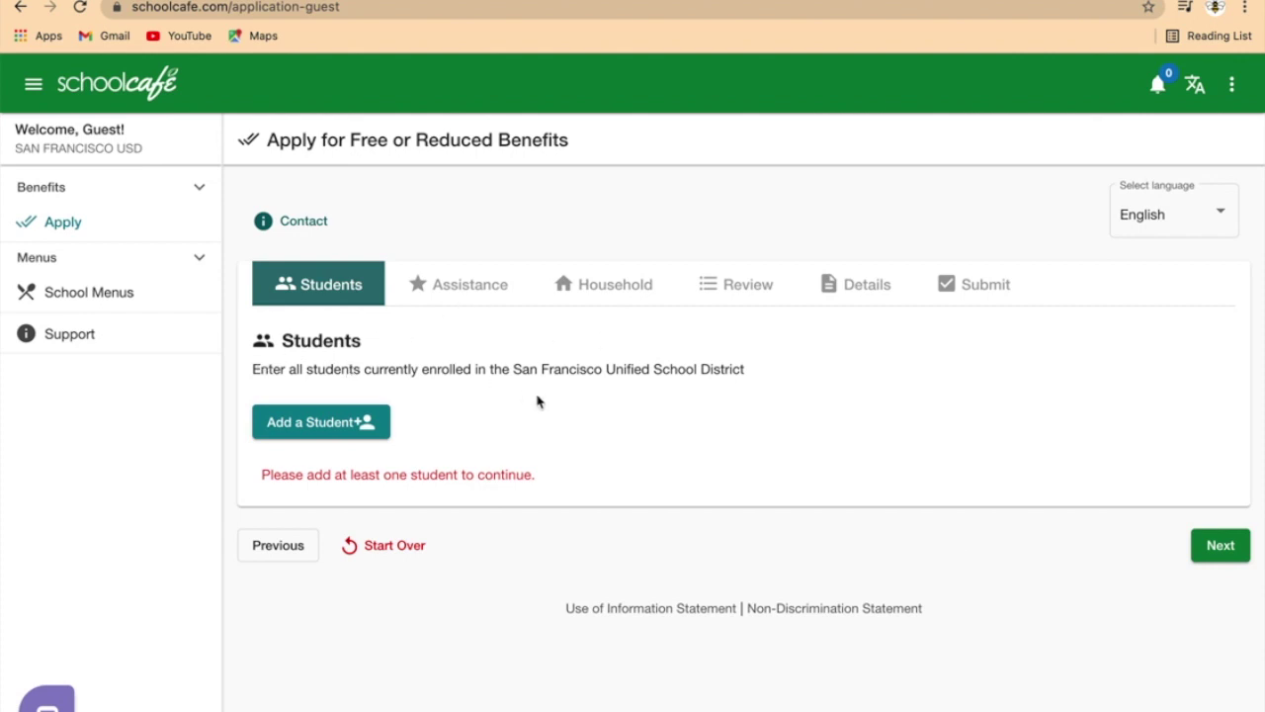
Step: Start a new student and enter the student's first name, last name and date of birth
left_click(294, 426)
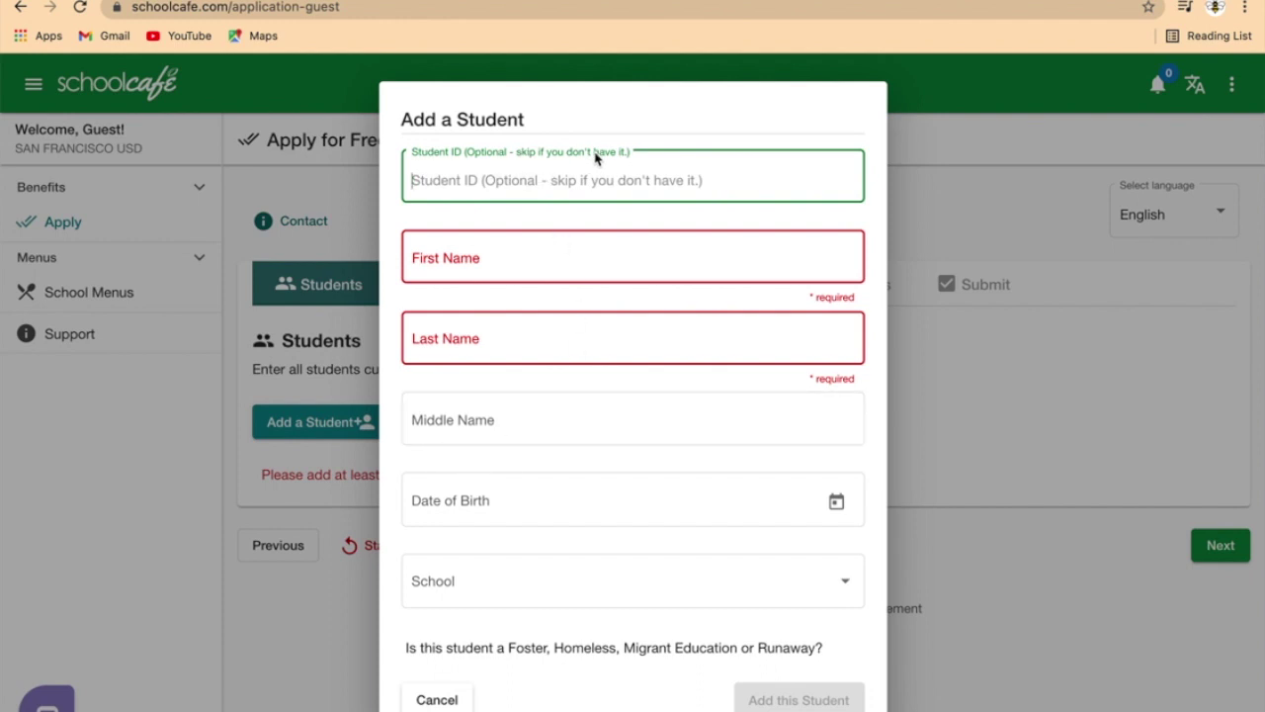
left_click(435, 260)
left_click(497, 333)
left_click(484, 501)
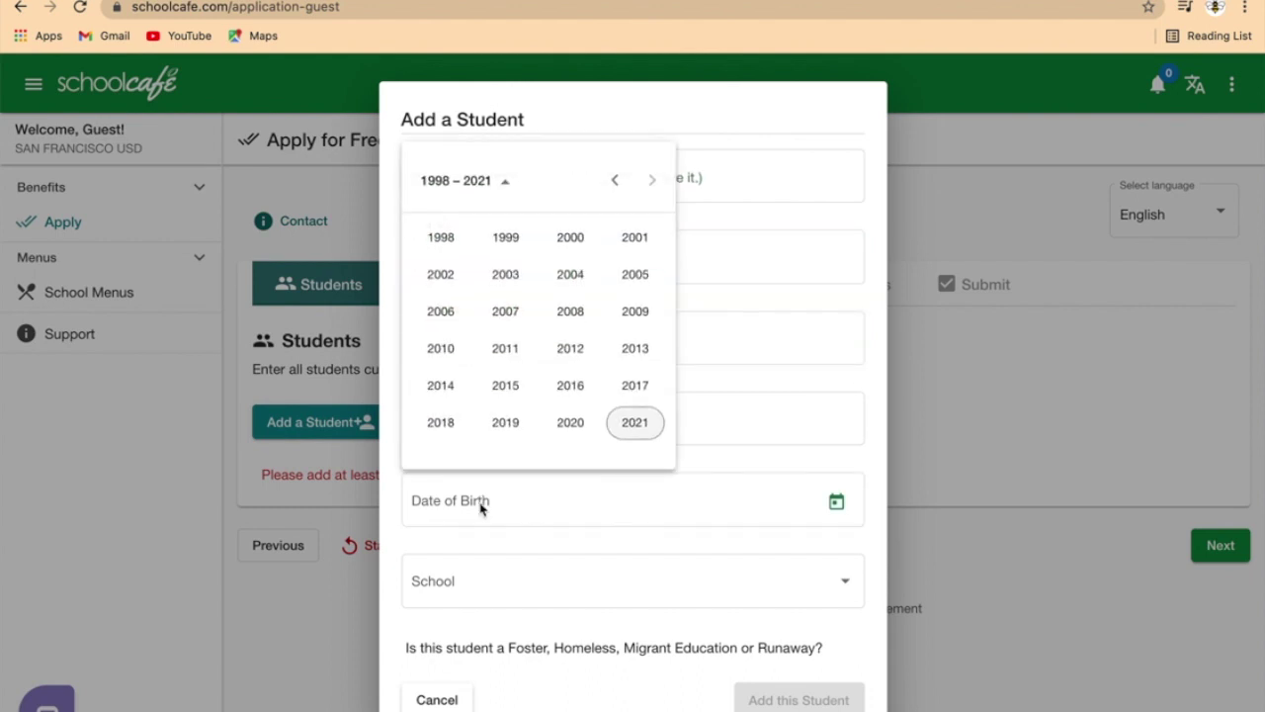
left_click(494, 285)
left_click(500, 274)
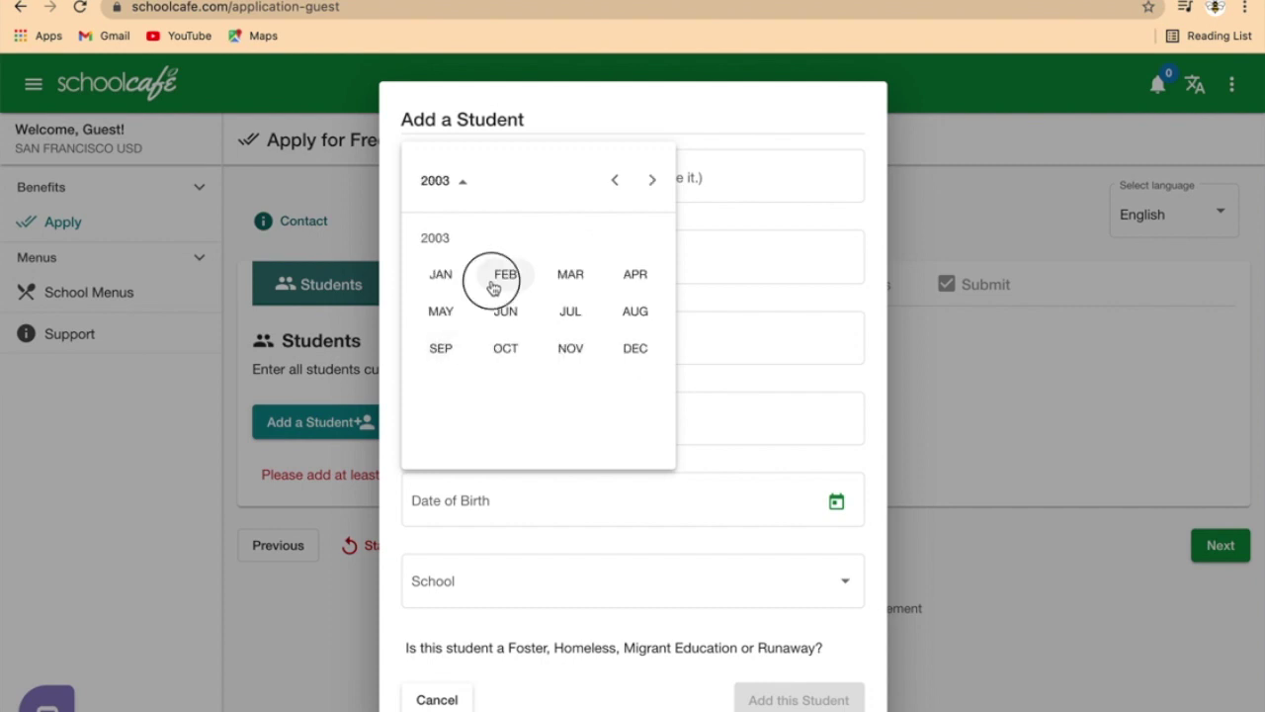
left_click(582, 299)
Step: Select SHERIDAN ES as the student's school
scroll(503, 537, "down", 2)
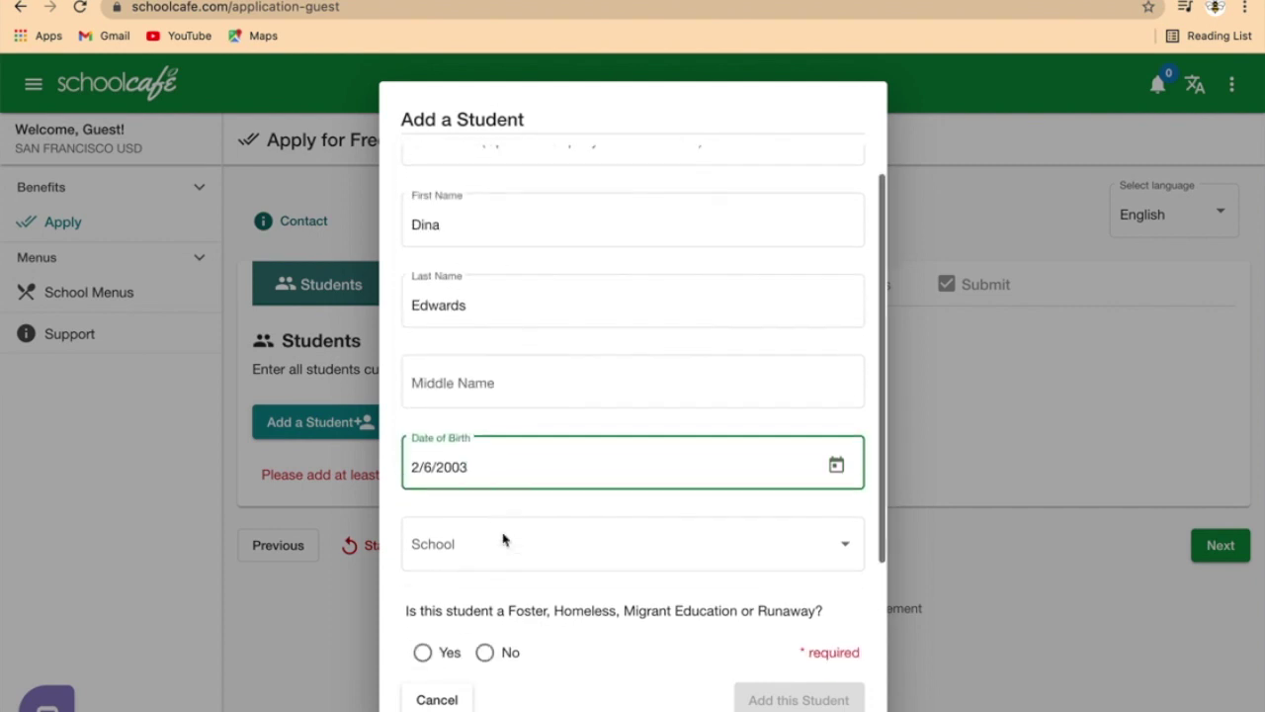
left_click(478, 495)
scroll(486, 573, "down", 10)
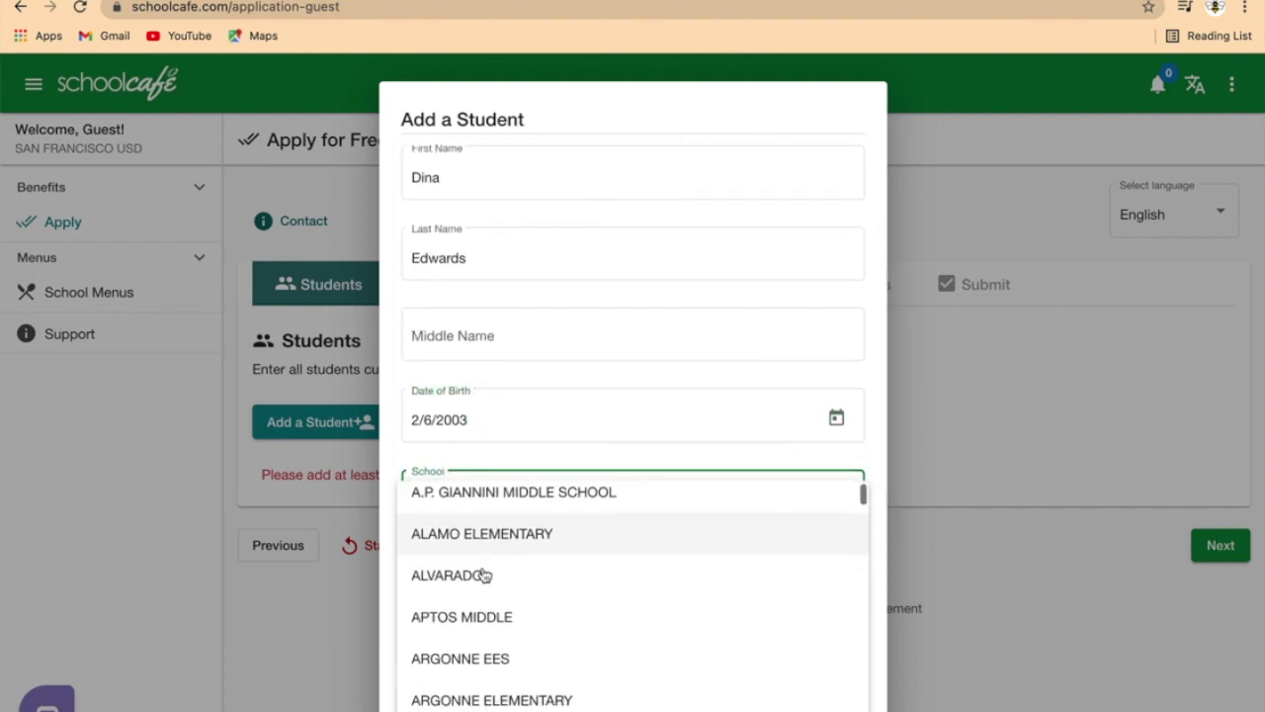
scroll(484, 573, "down", 12)
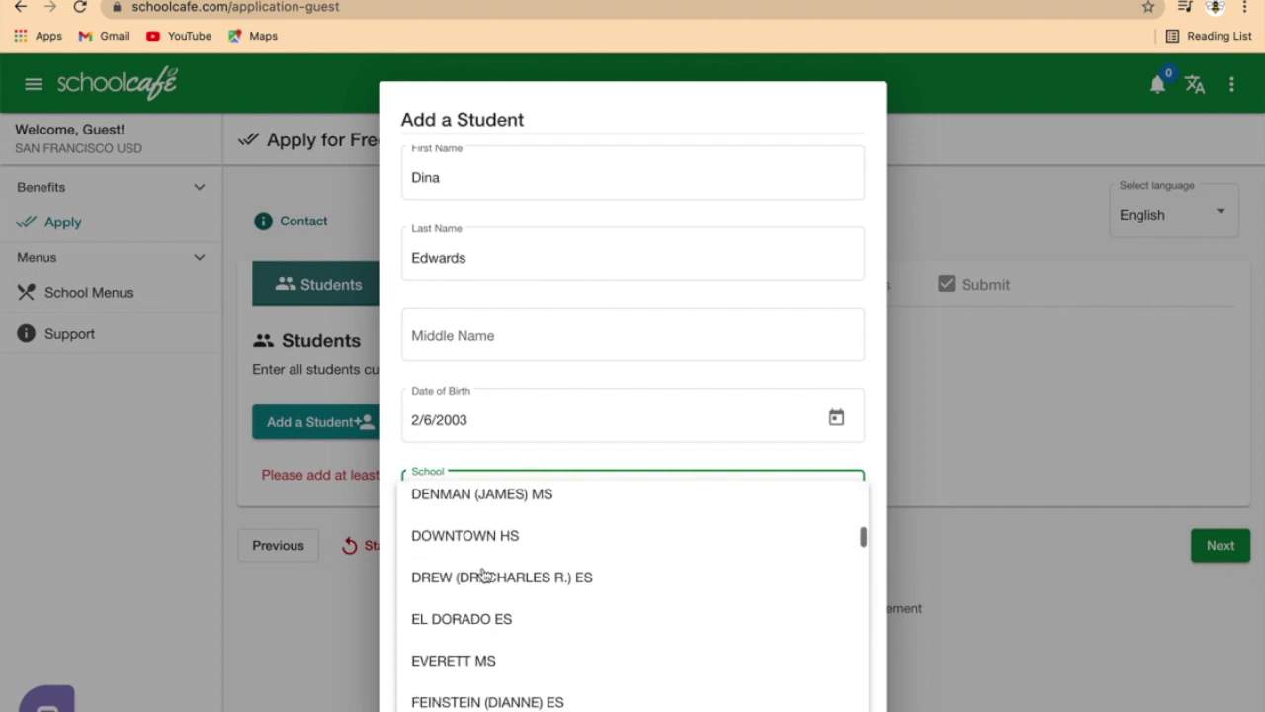
scroll(484, 575, "down", 12)
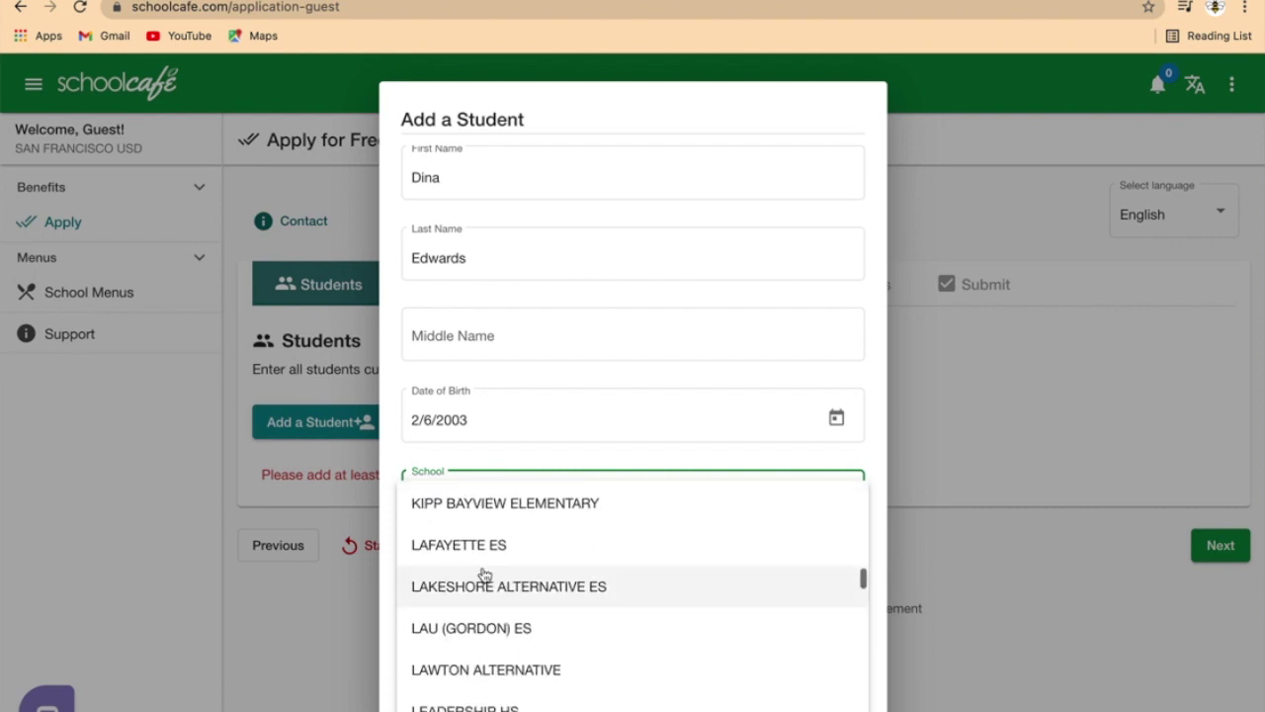
scroll(484, 576, "down", 12)
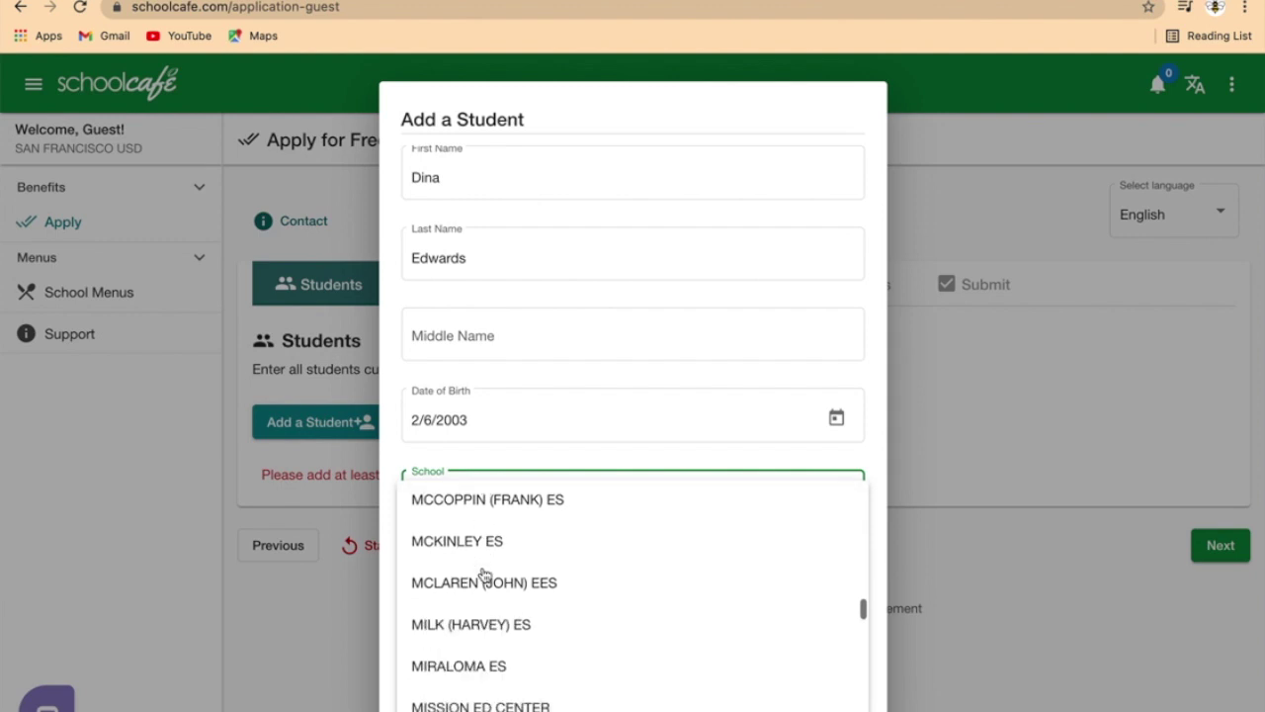
scroll(485, 576, "down", 12)
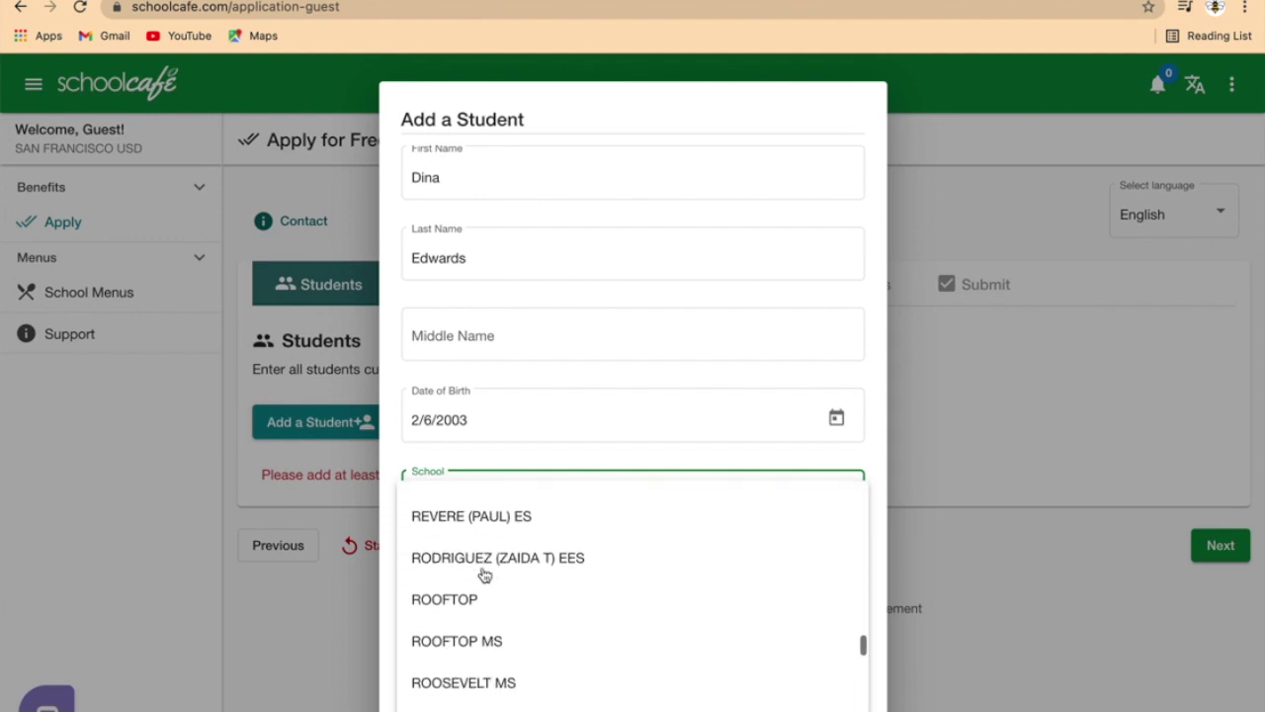
scroll(485, 576, "down", 3)
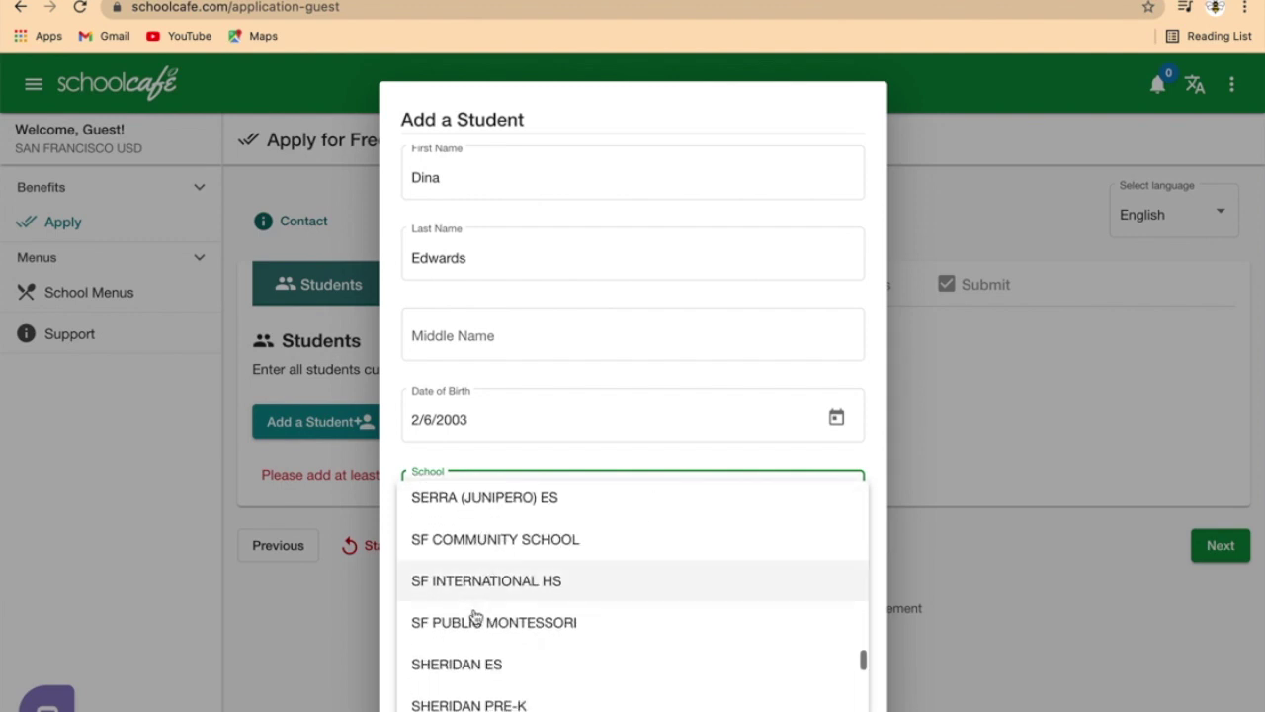
left_click(480, 669)
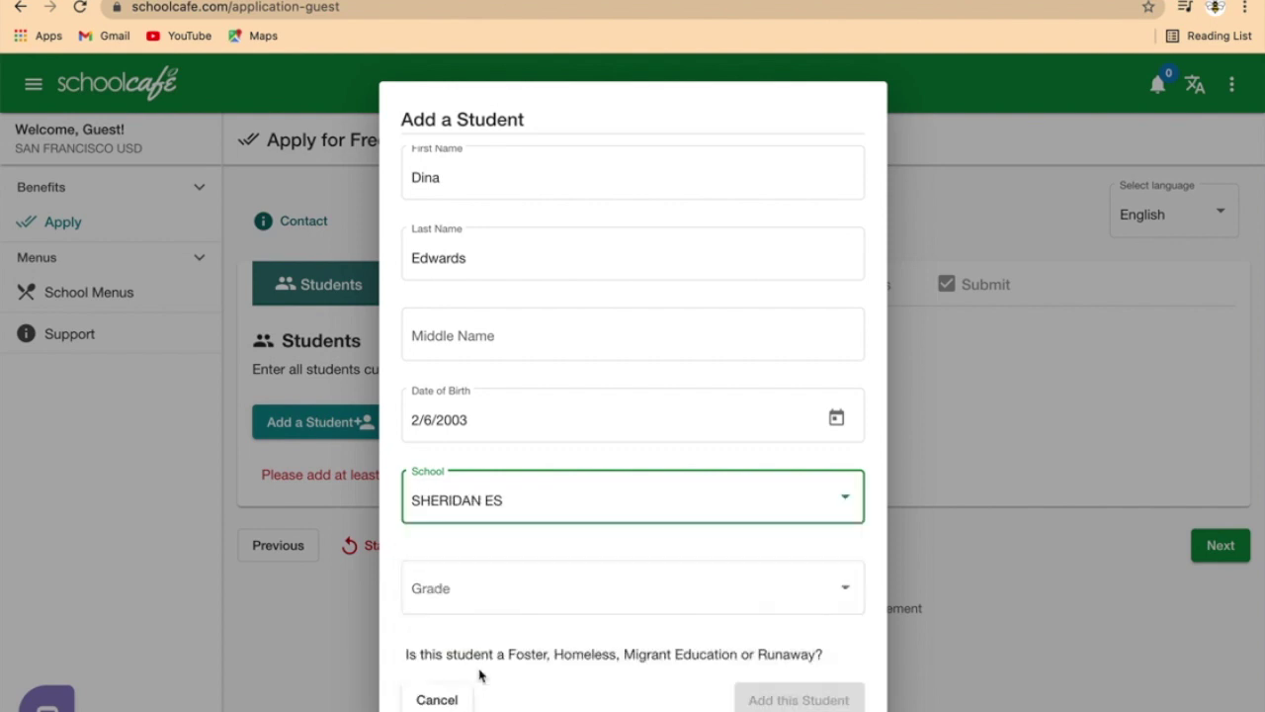
Step: Set the student's grade to 04
scroll(516, 555, "down", 3)
left_click(466, 450)
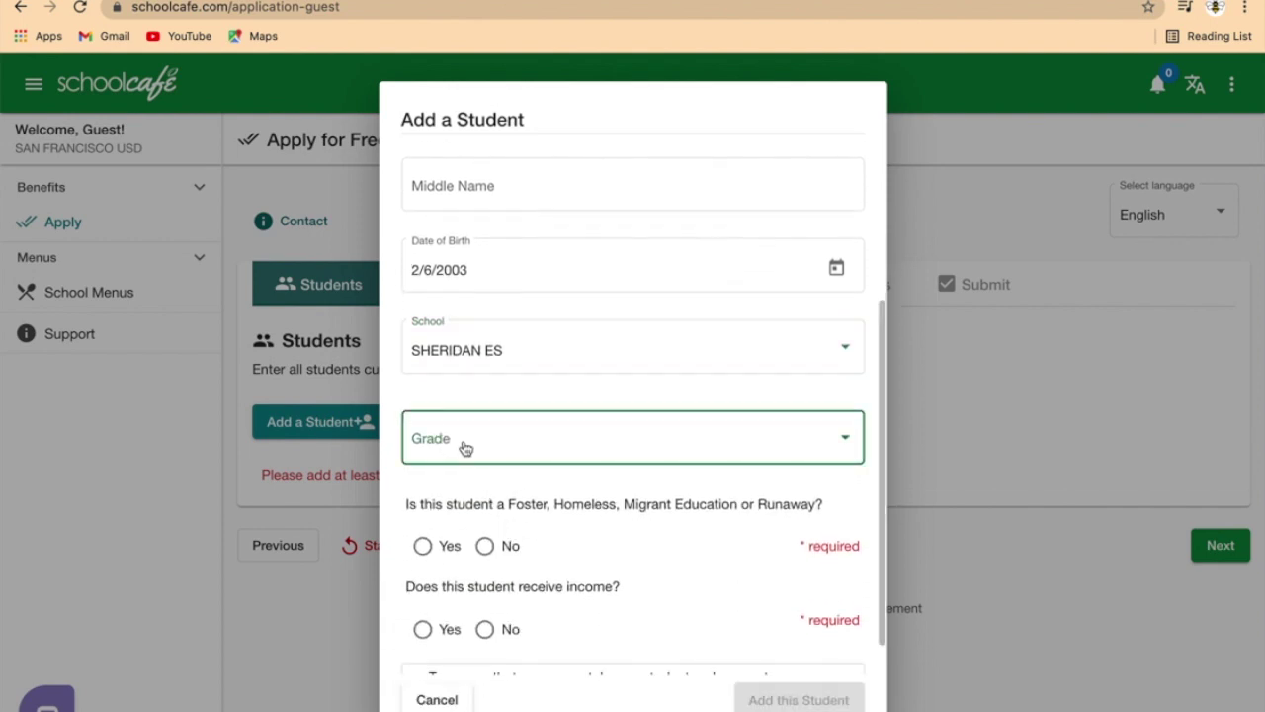
scroll(452, 537, "down", 1)
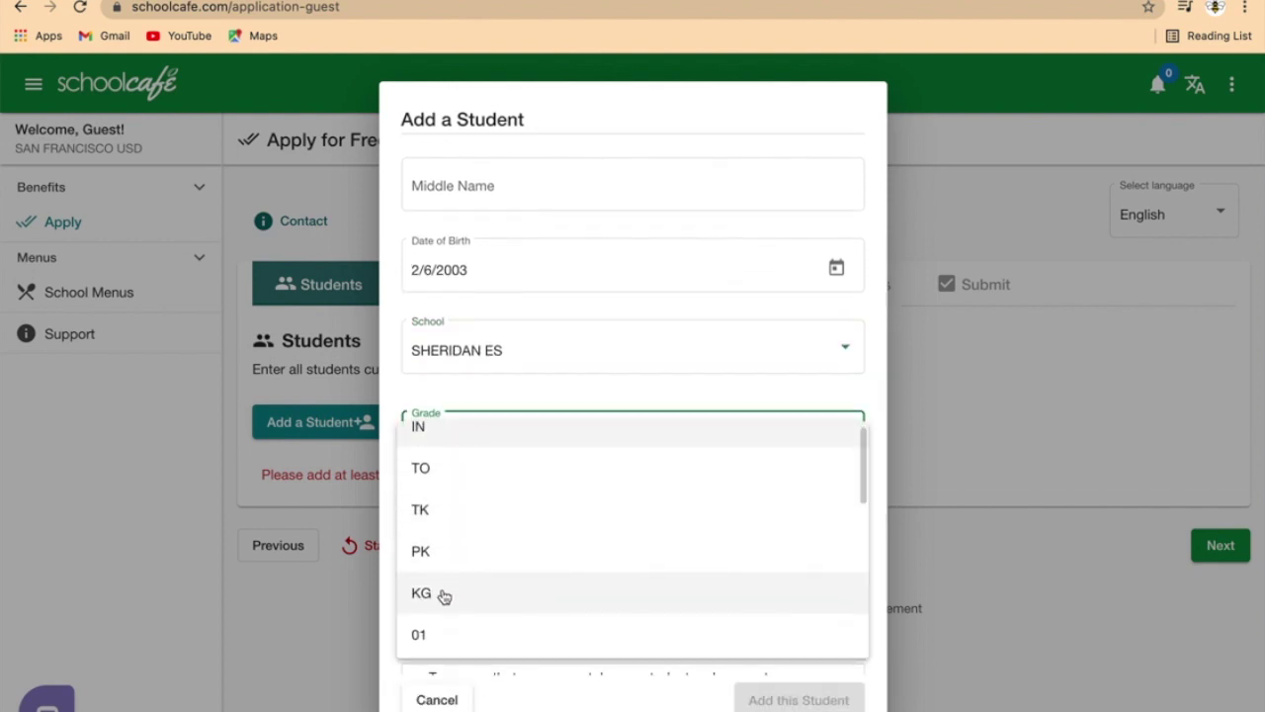
scroll(443, 596, "down", 1)
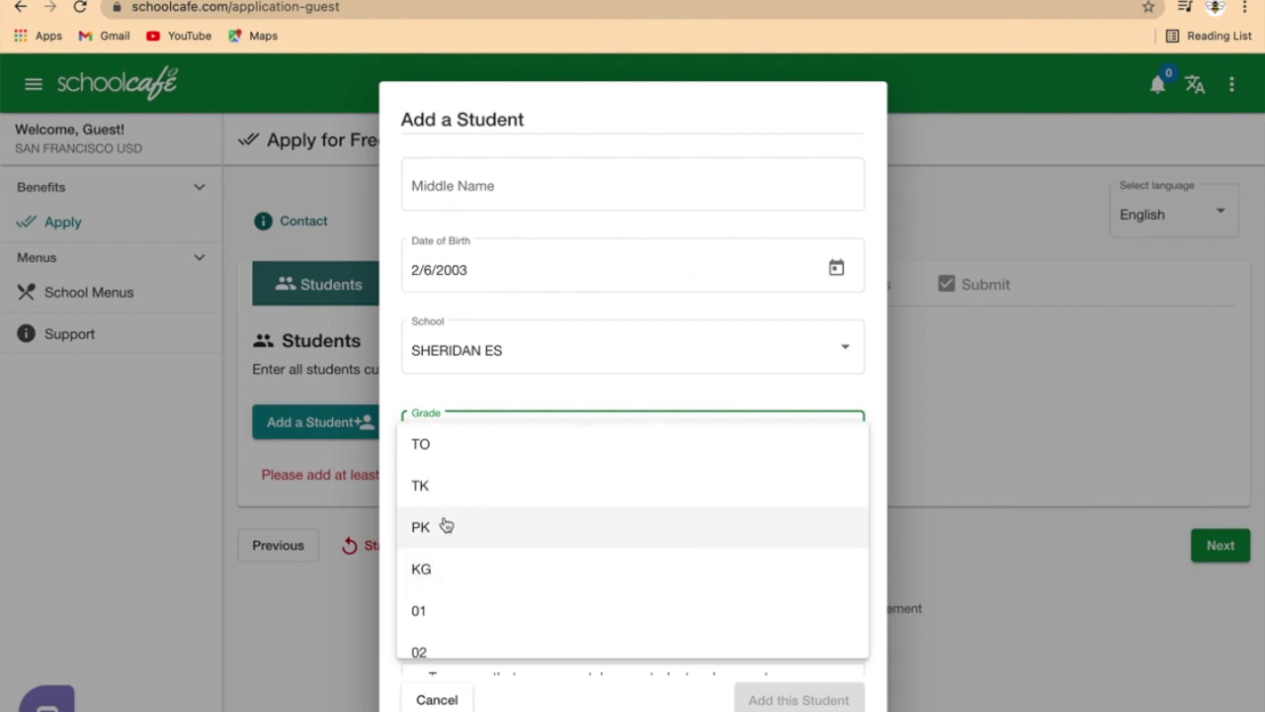
scroll(453, 531, "down", 1)
scroll(453, 532, "down", 3)
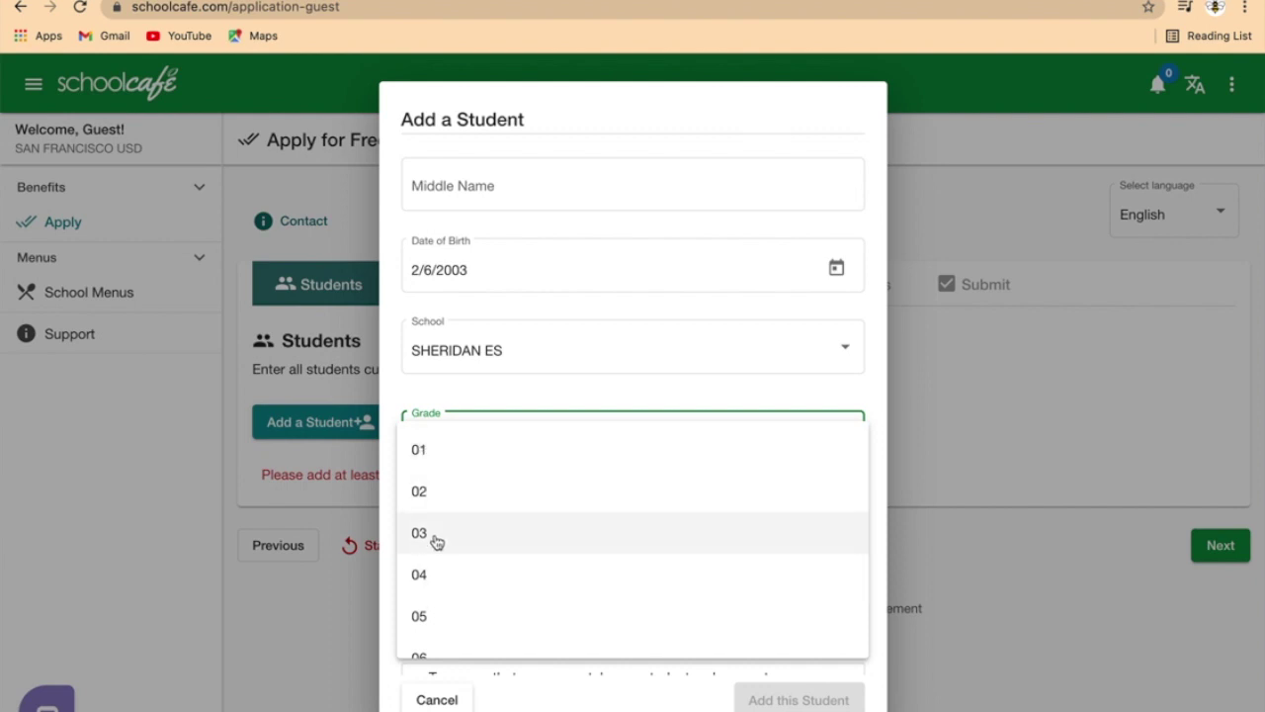
scroll(438, 539, "down", 1)
scroll(436, 541, "down", 1)
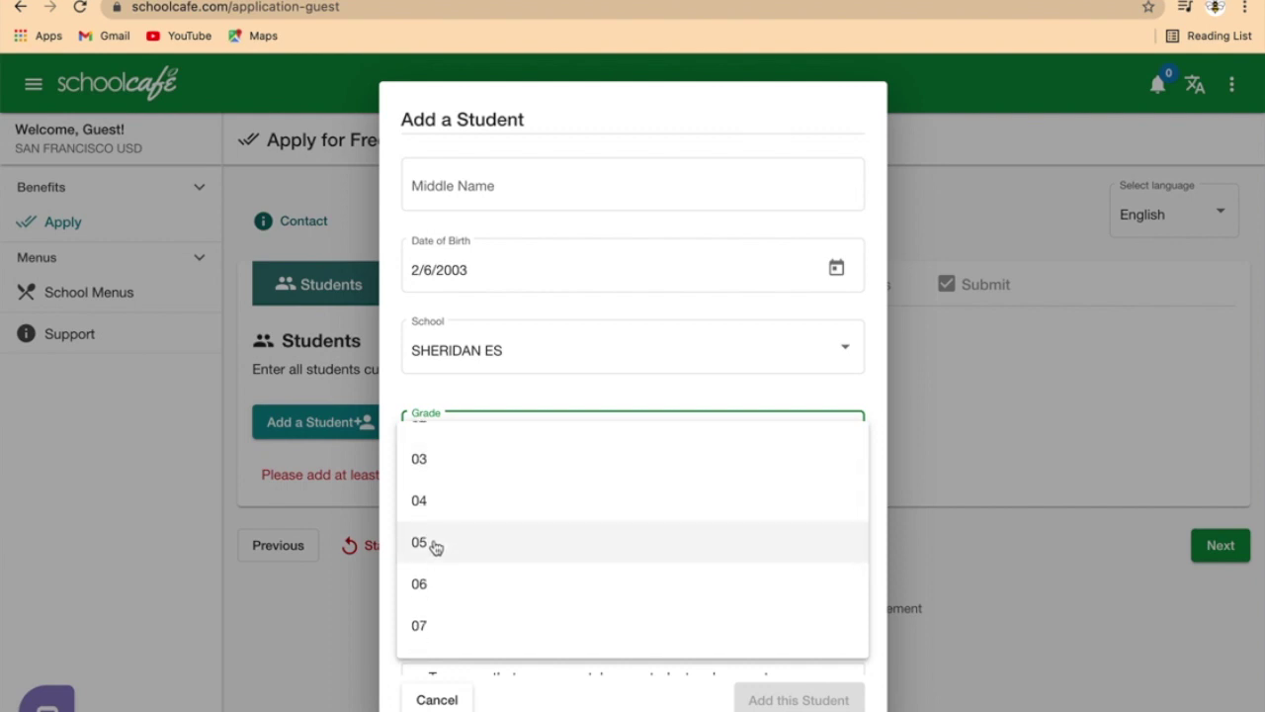
left_click(435, 512)
Step: Answer No to foster/homeless and student income, then add the student
scroll(610, 613, "down", 1)
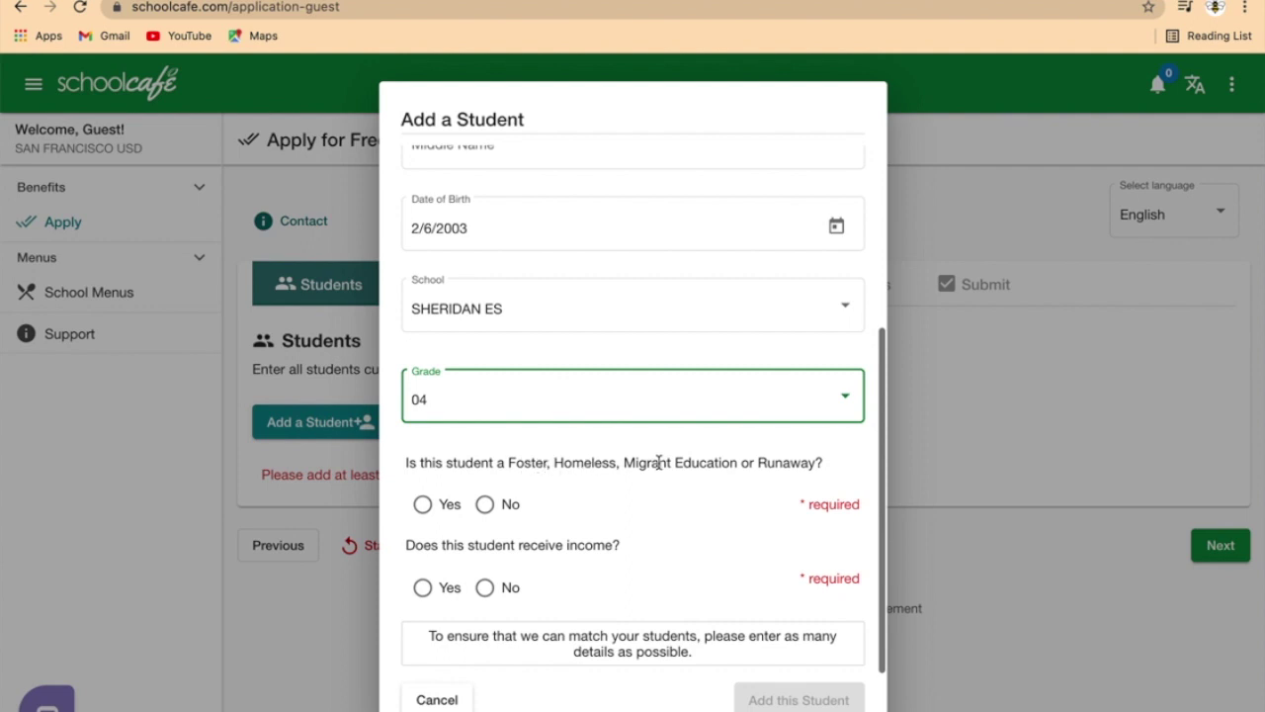
left_click(485, 504)
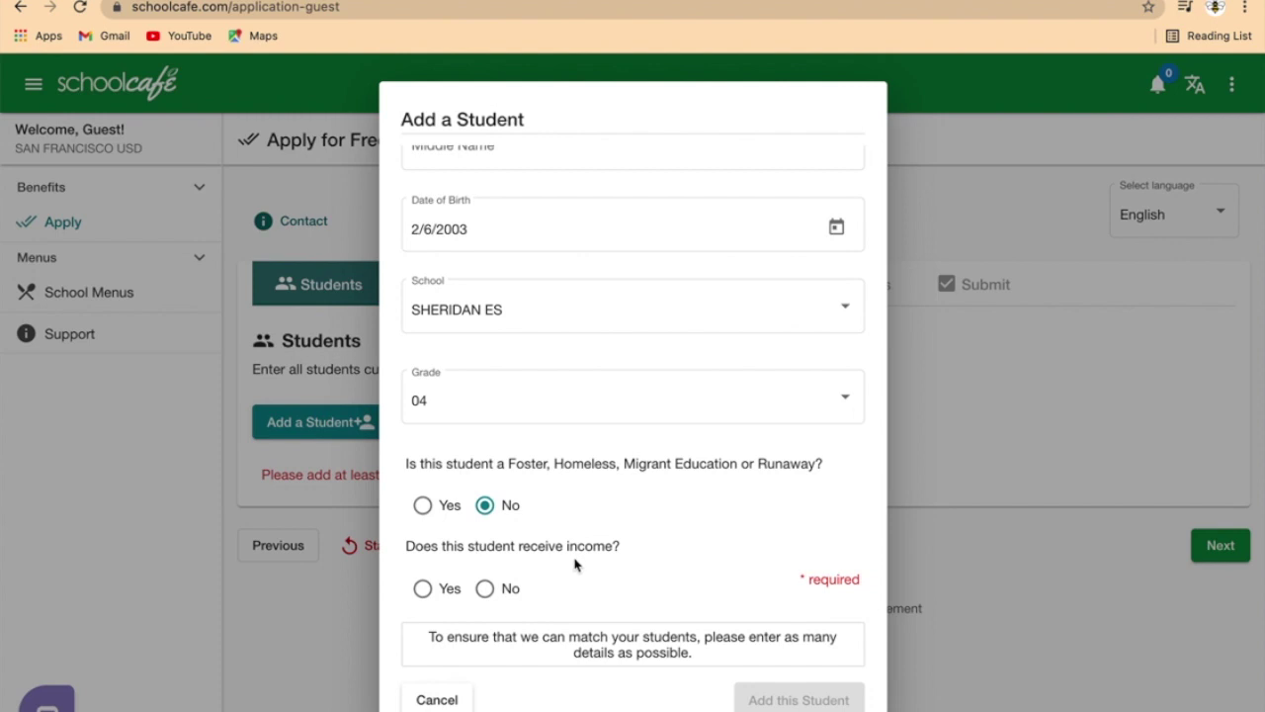
left_click(484, 588)
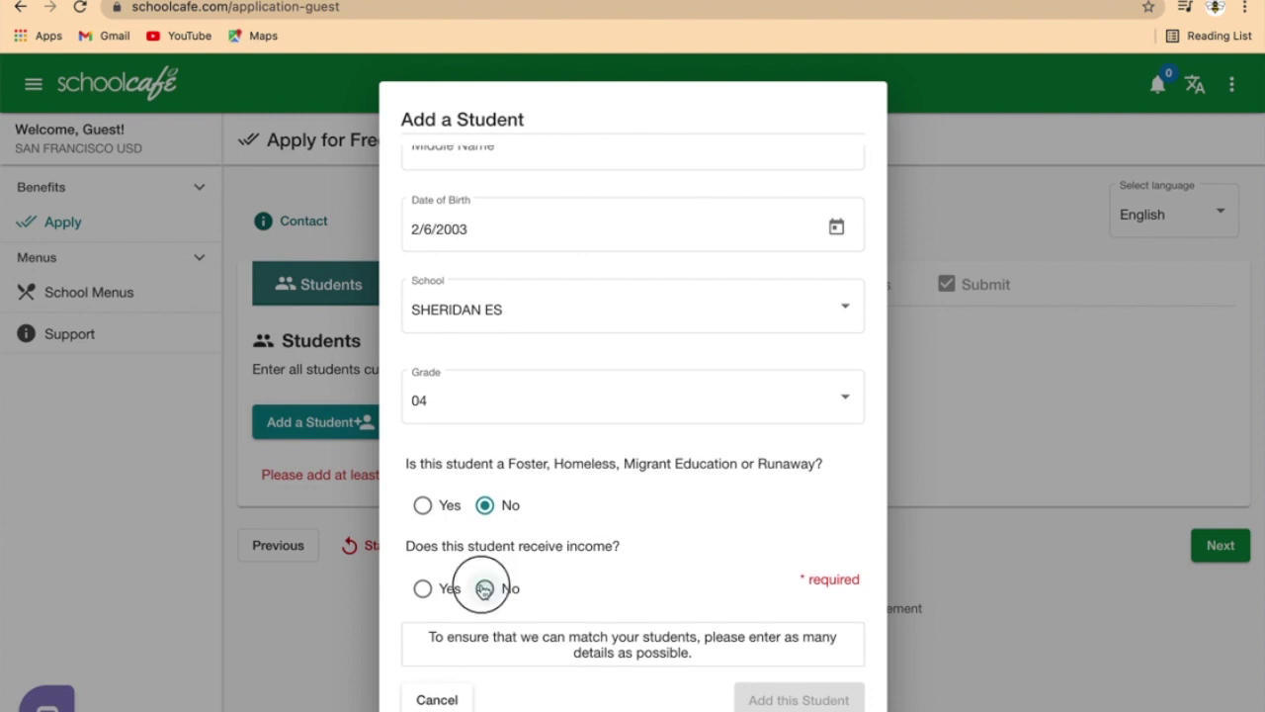
left_click(796, 700)
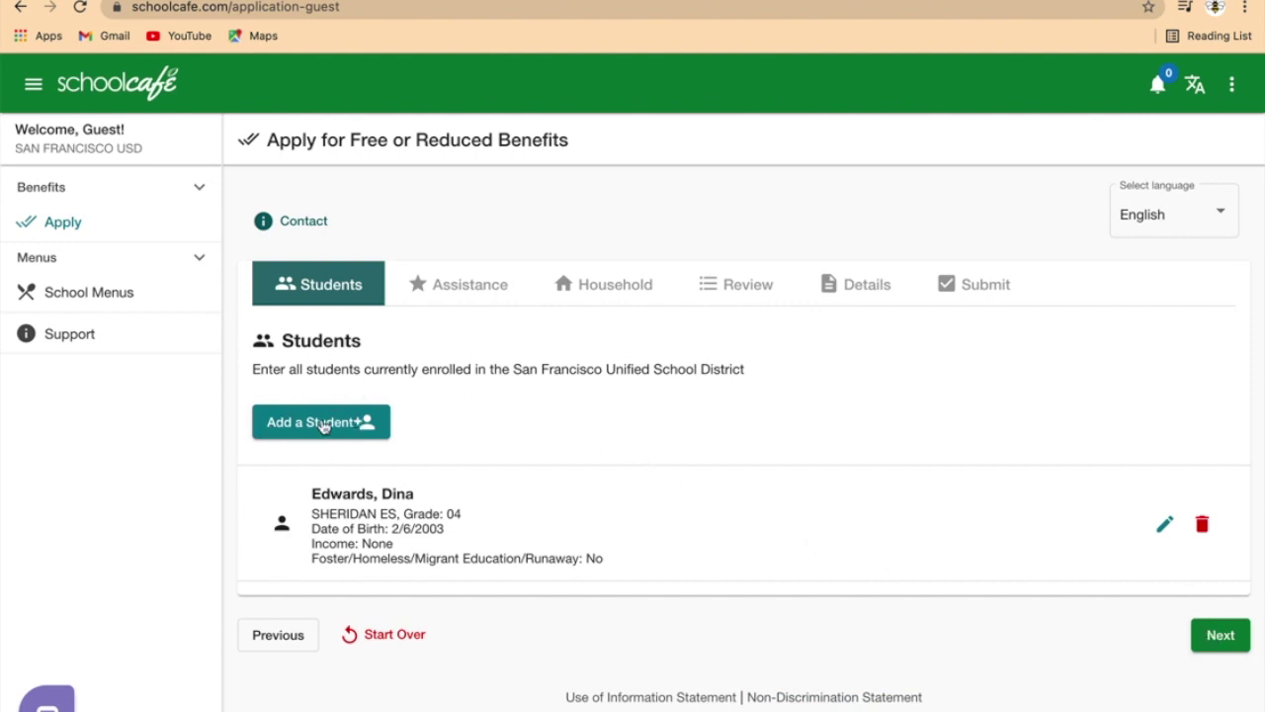
Step: Move past the Students and Not Interested steps without opting out
left_click(1221, 635)
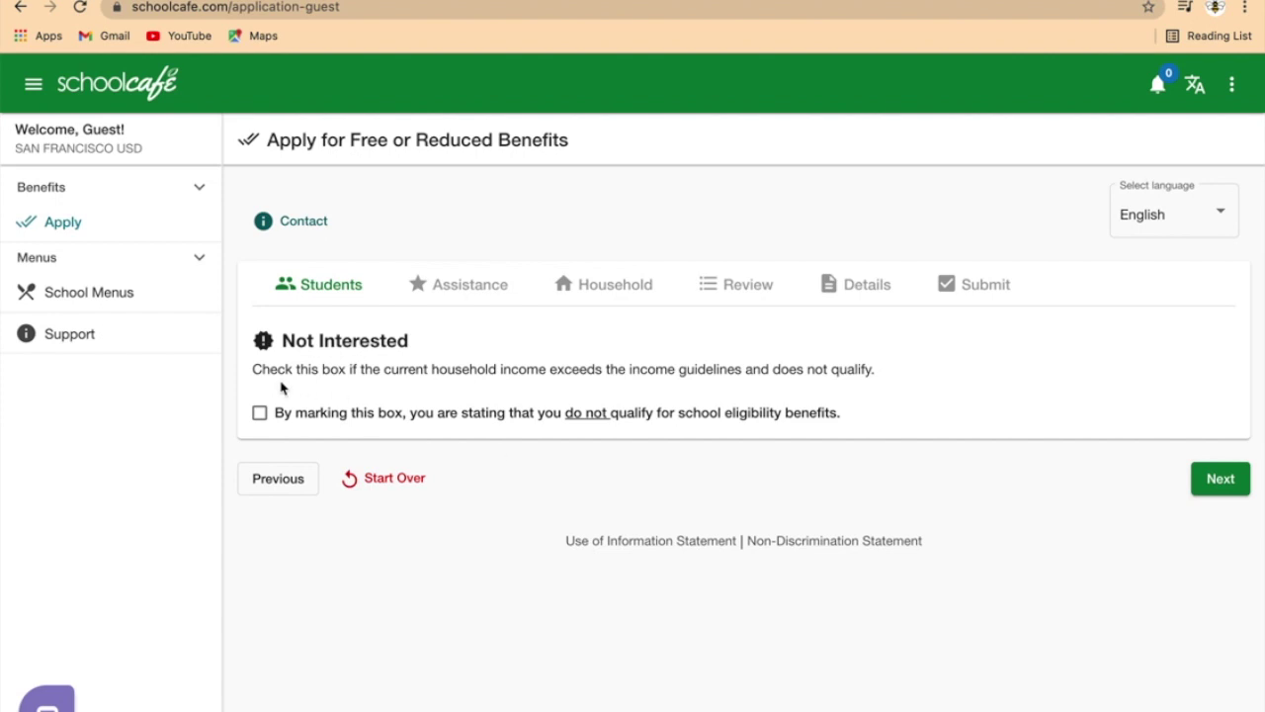
left_click(1229, 482)
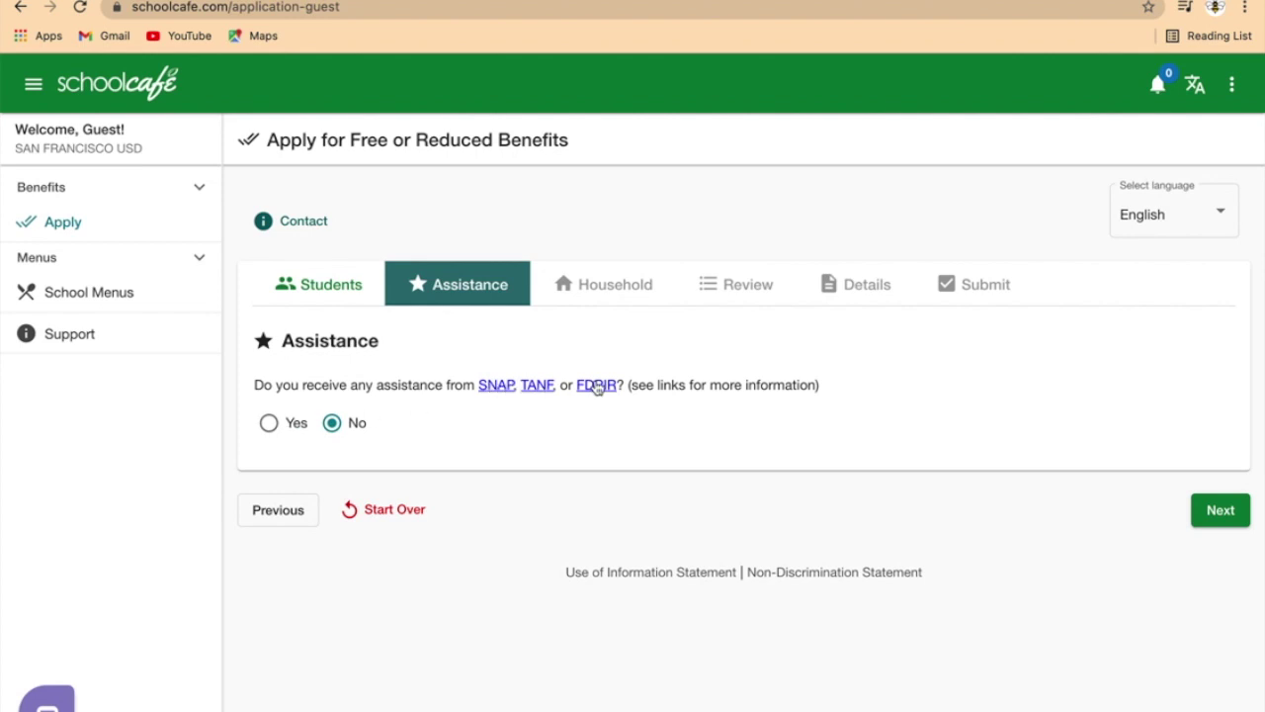
Step: Keep No for SNAP, TANF or FDPIR and continue to the Household step
left_click(1199, 519)
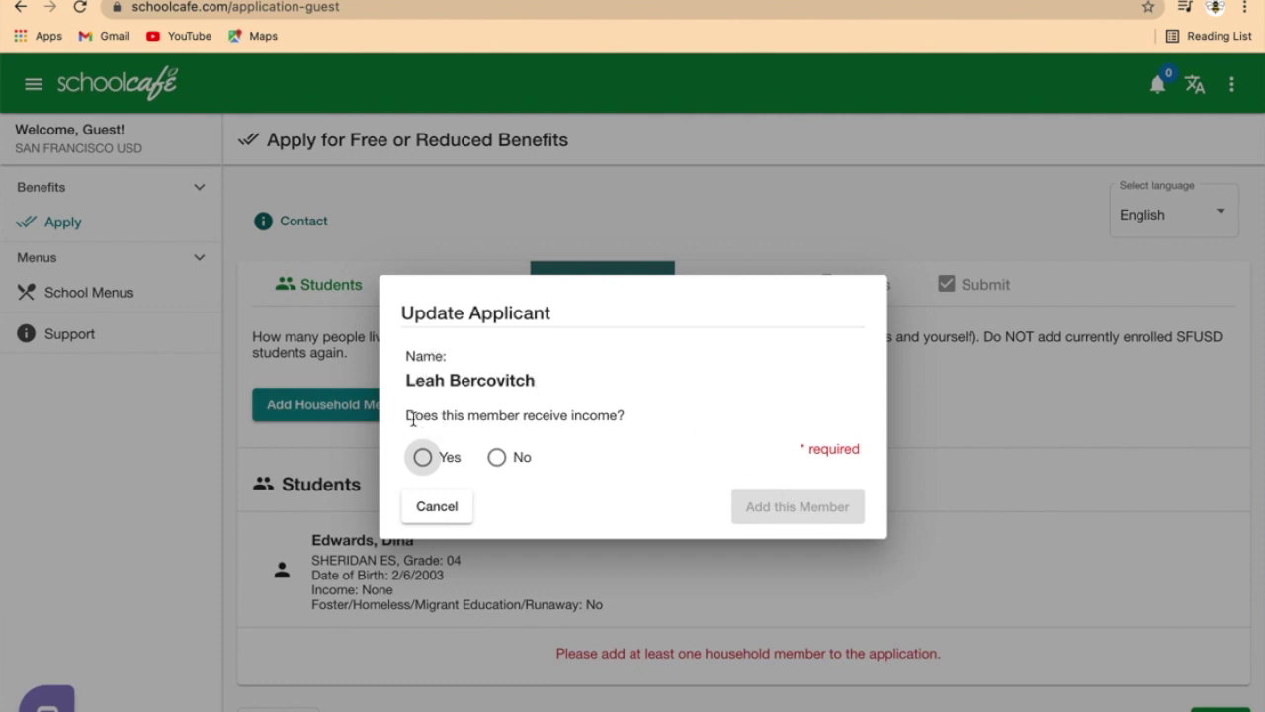
Step: Mark the applicant as earning $10 work income Weekly and add them to the household
left_click(423, 457)
left_click(483, 400)
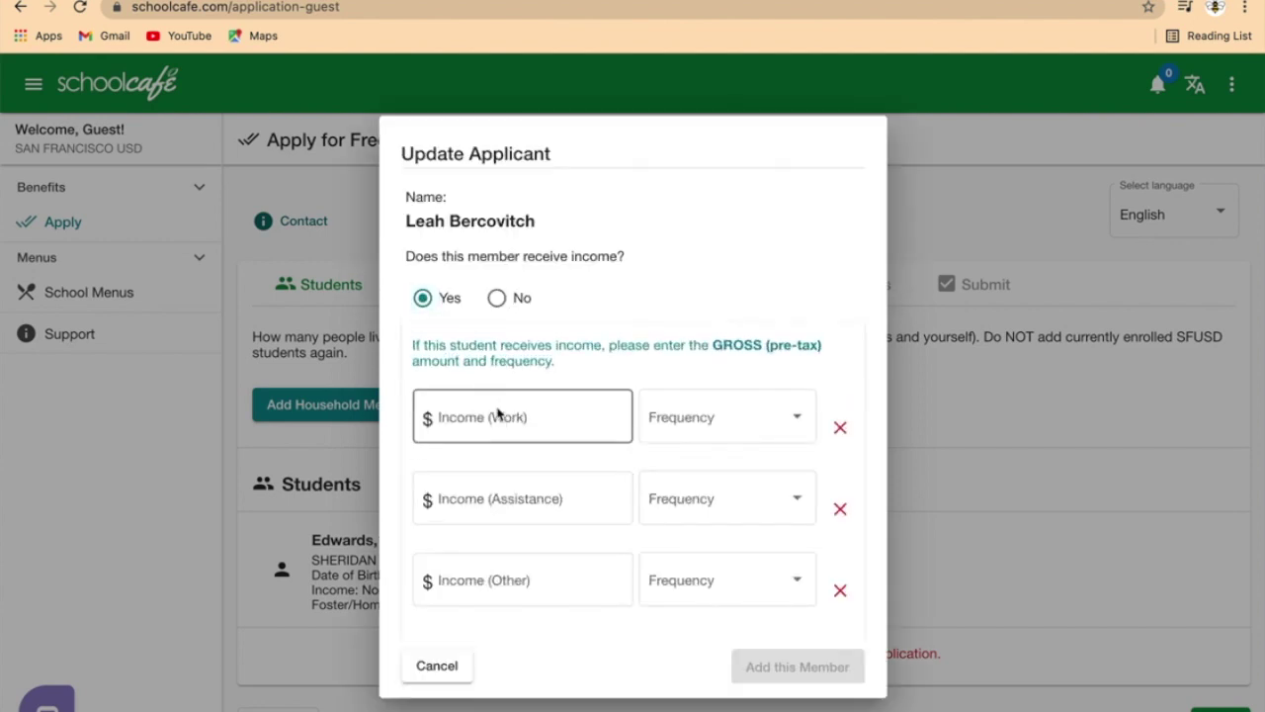
type("0")
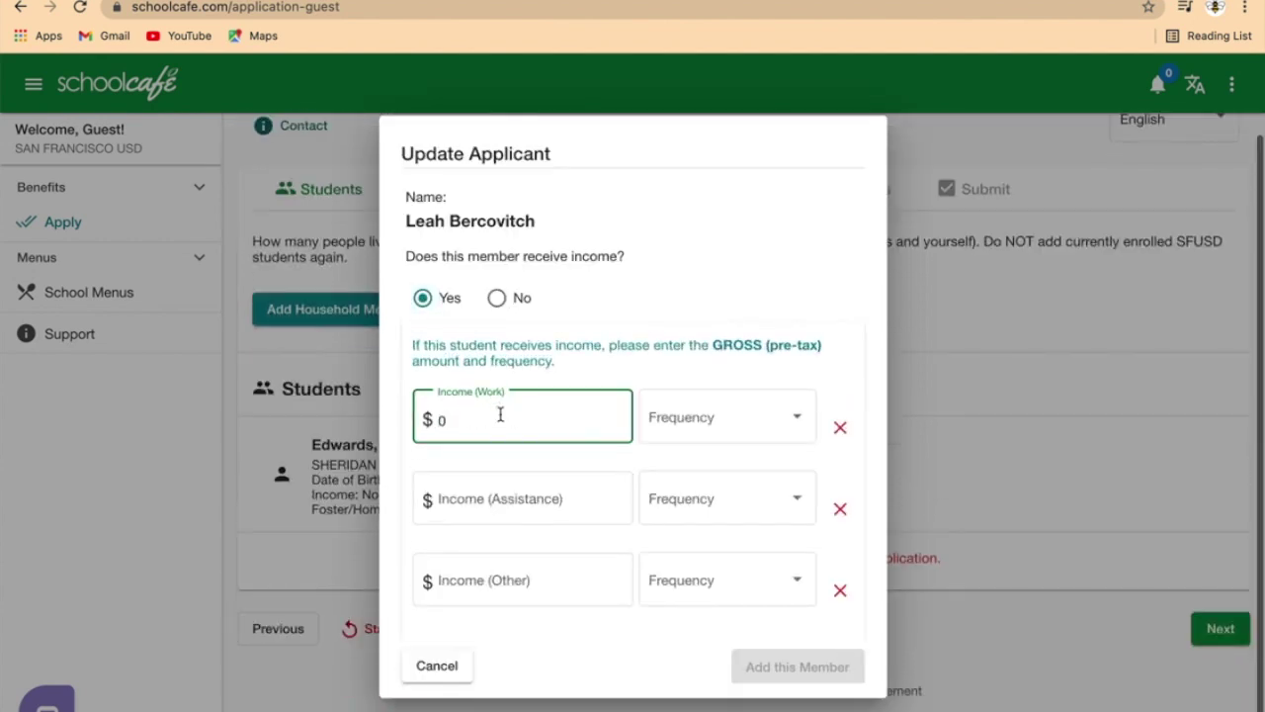
key("BackSpace")
type("1")
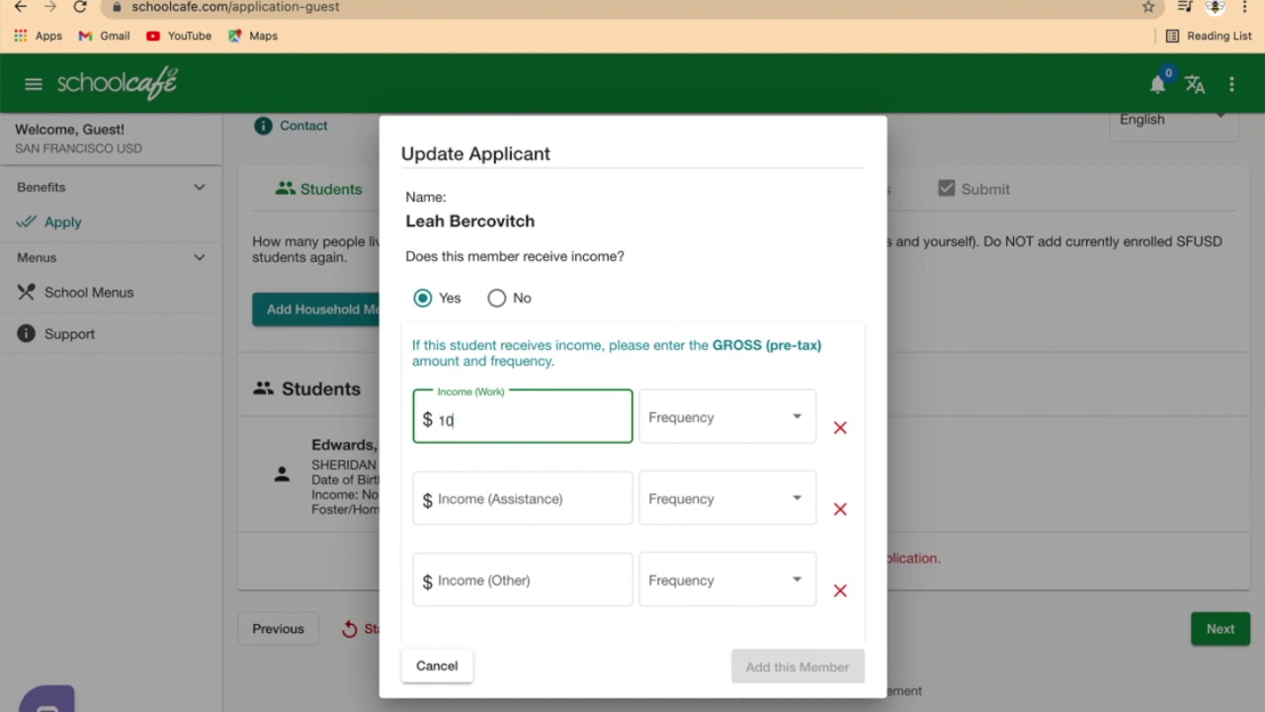
left_click(684, 419)
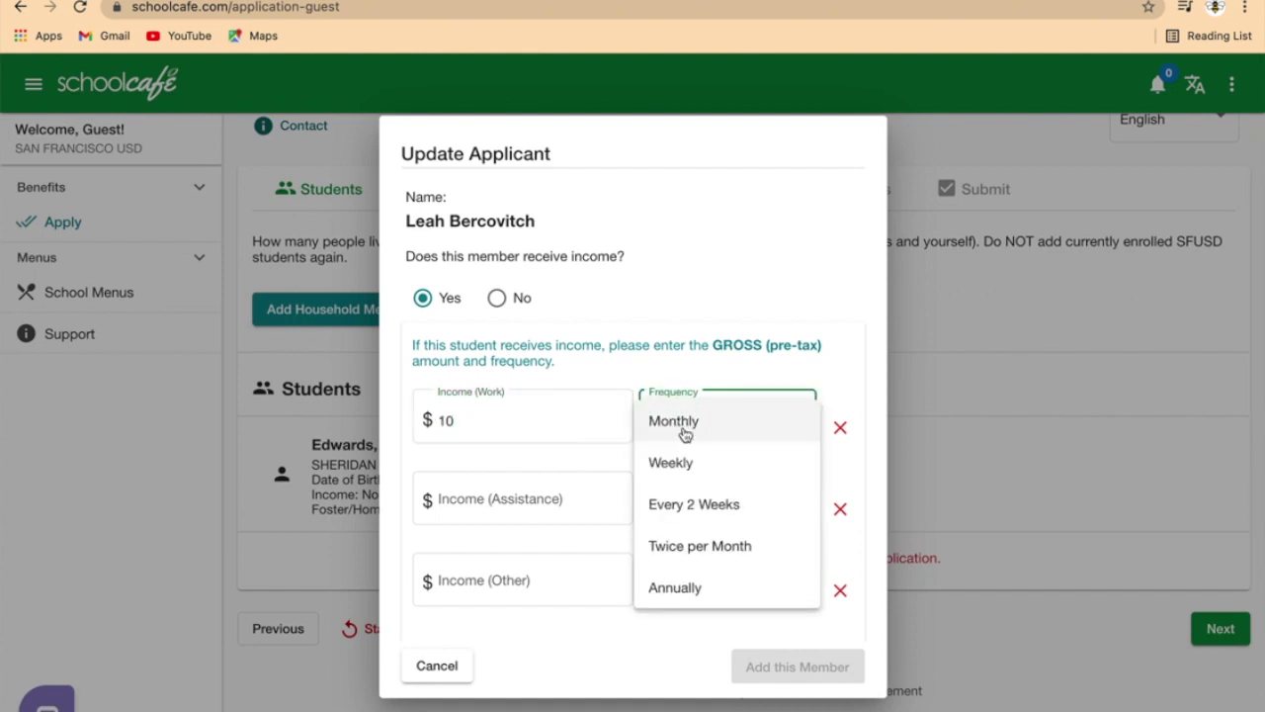
left_click(698, 480)
left_click(808, 687)
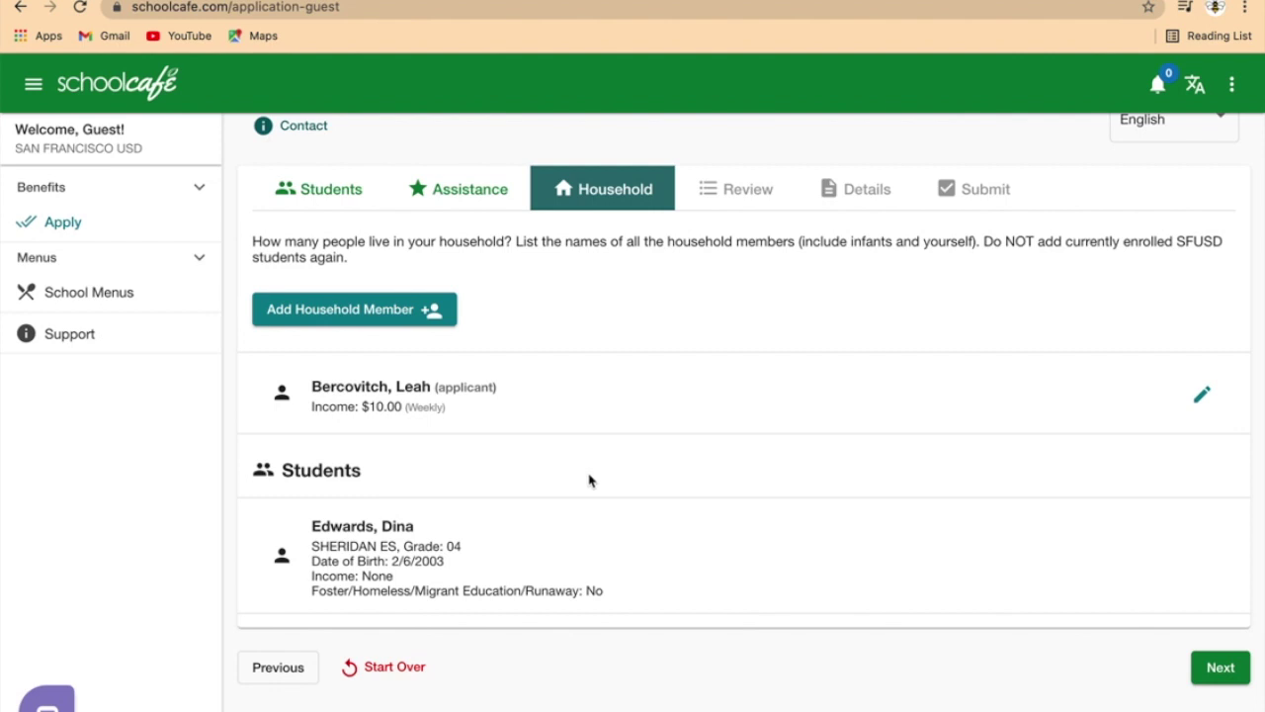
Step: Scroll through the Review summary, then continue to the optional Details step
left_click(1219, 669)
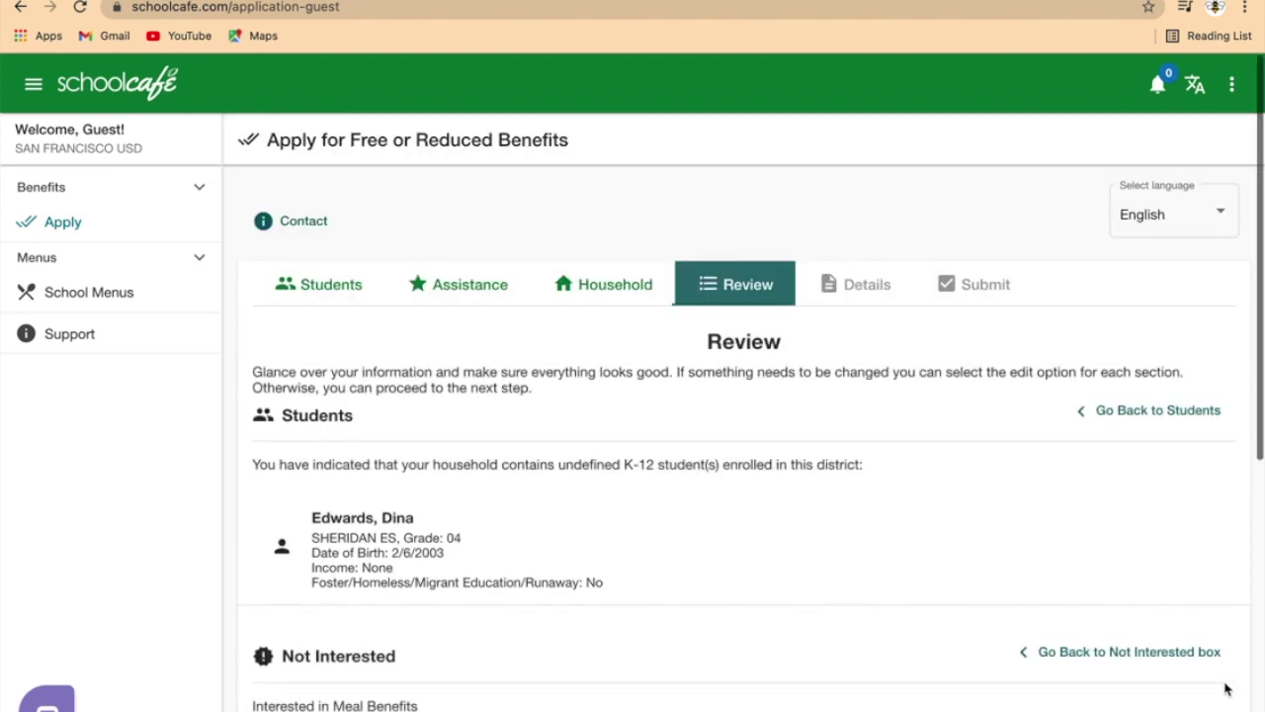
scroll(923, 509, "down", 3)
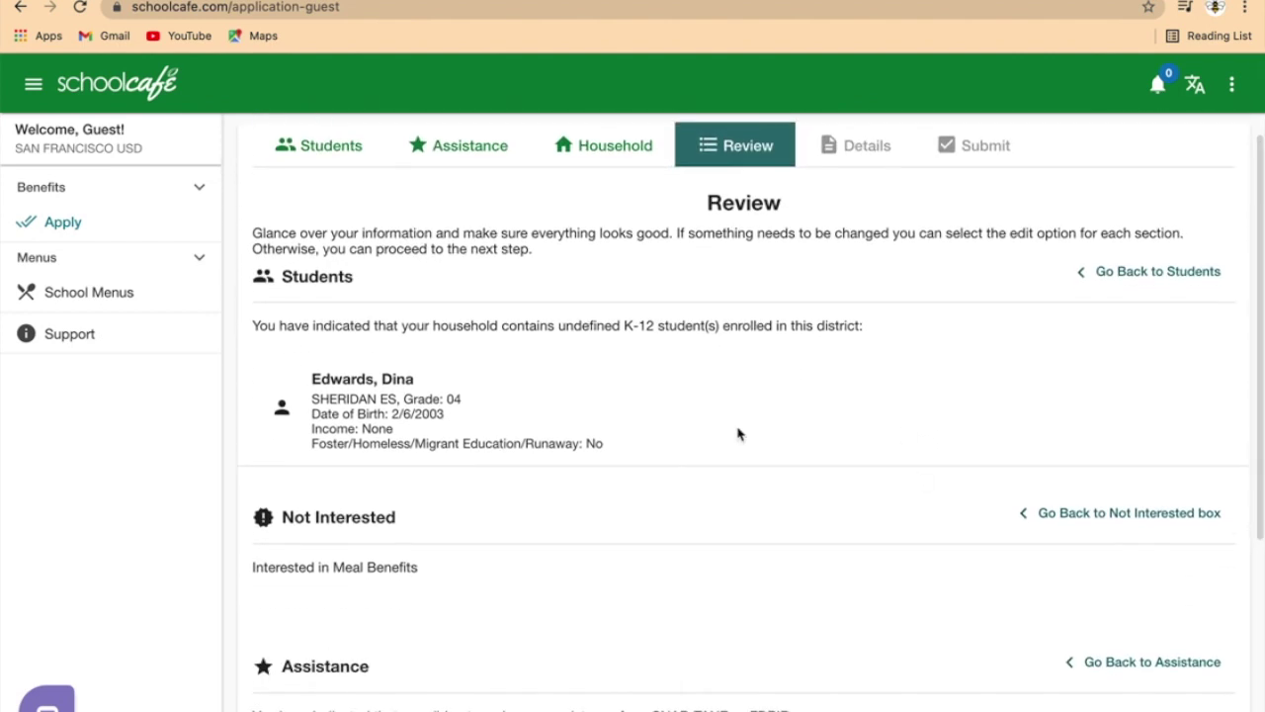
scroll(737, 432, "down", 4)
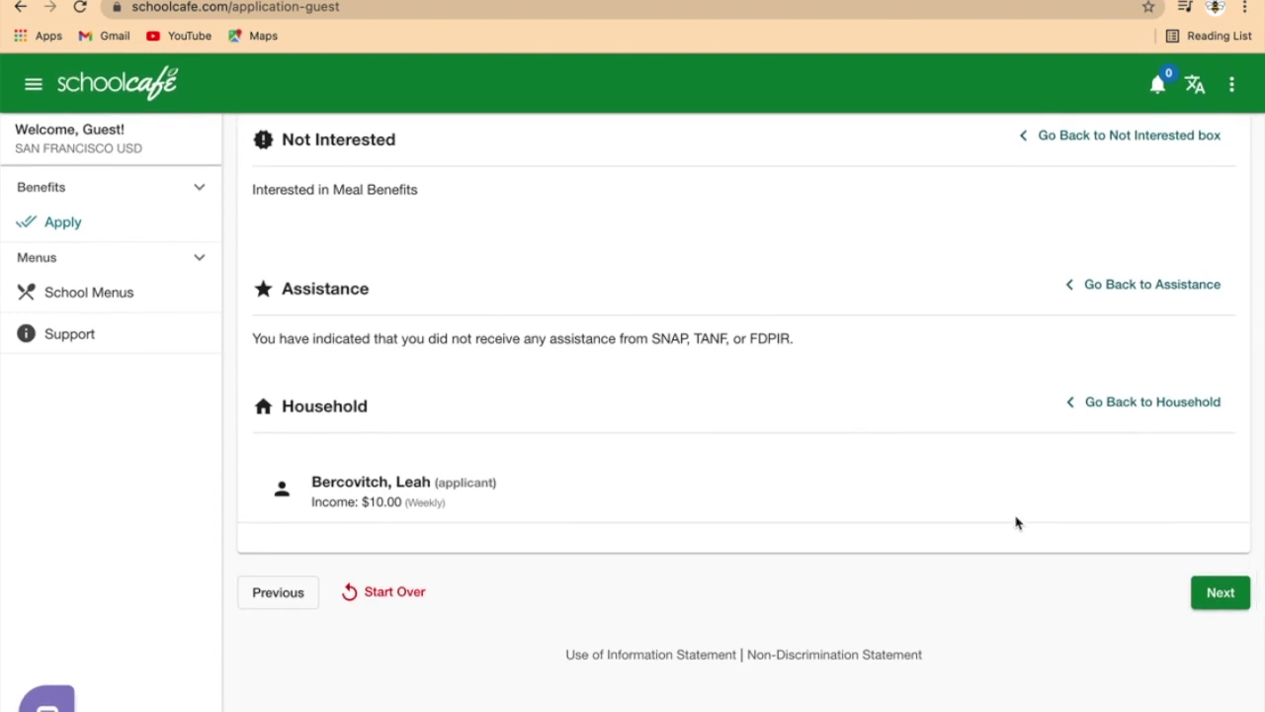
left_click(1220, 592)
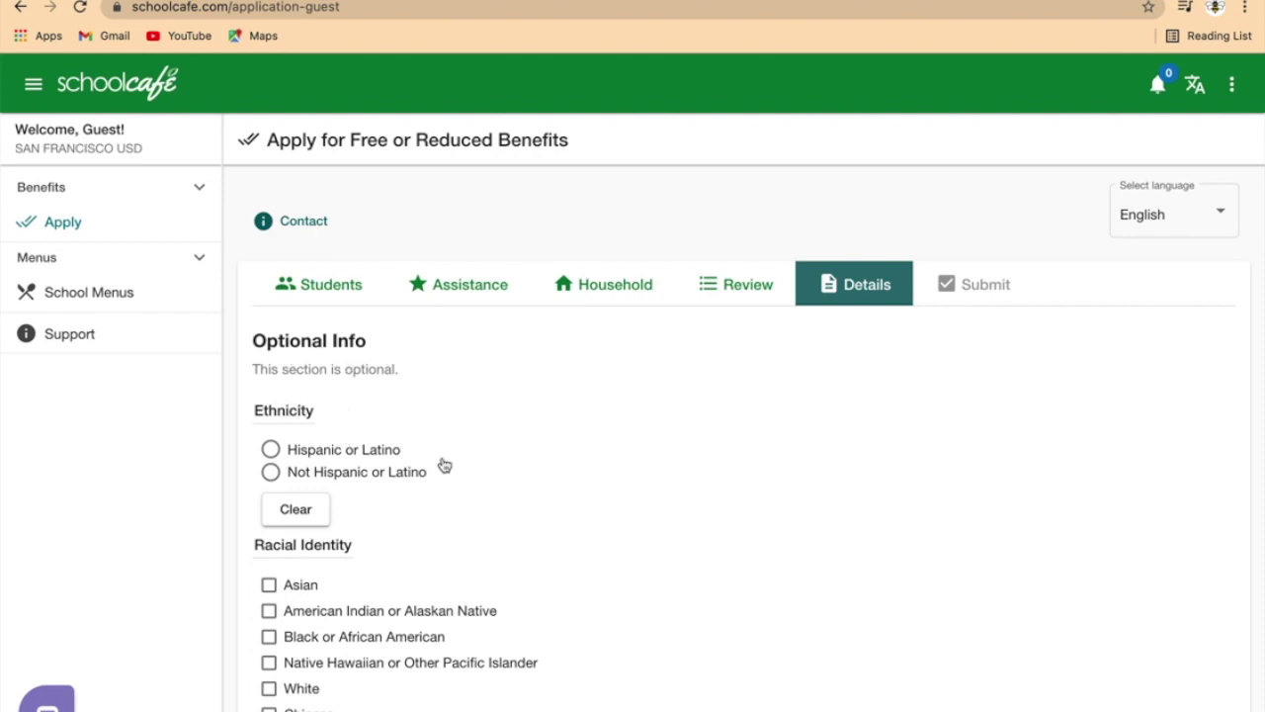
scroll(444, 466, "down", 3)
Step: Skip Details, mark SSN Yes with its last four digits, and e-sign as the applicant
left_click(1220, 595)
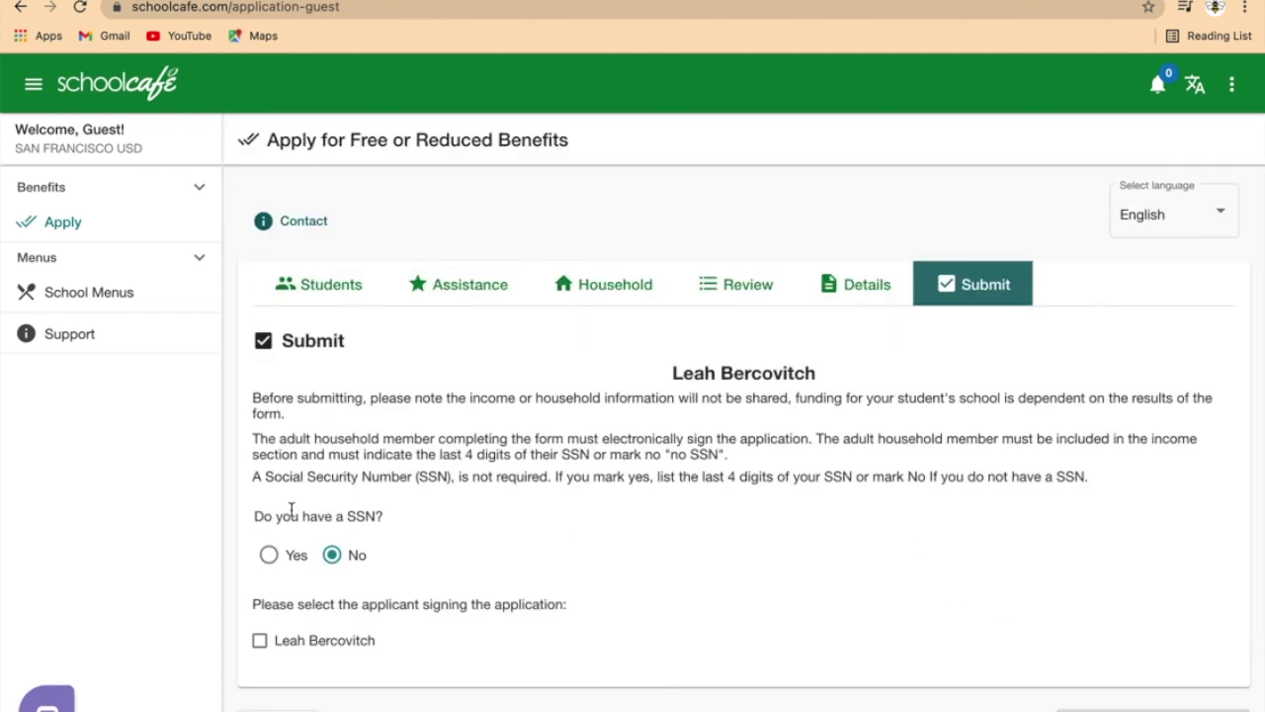
left_click(270, 555)
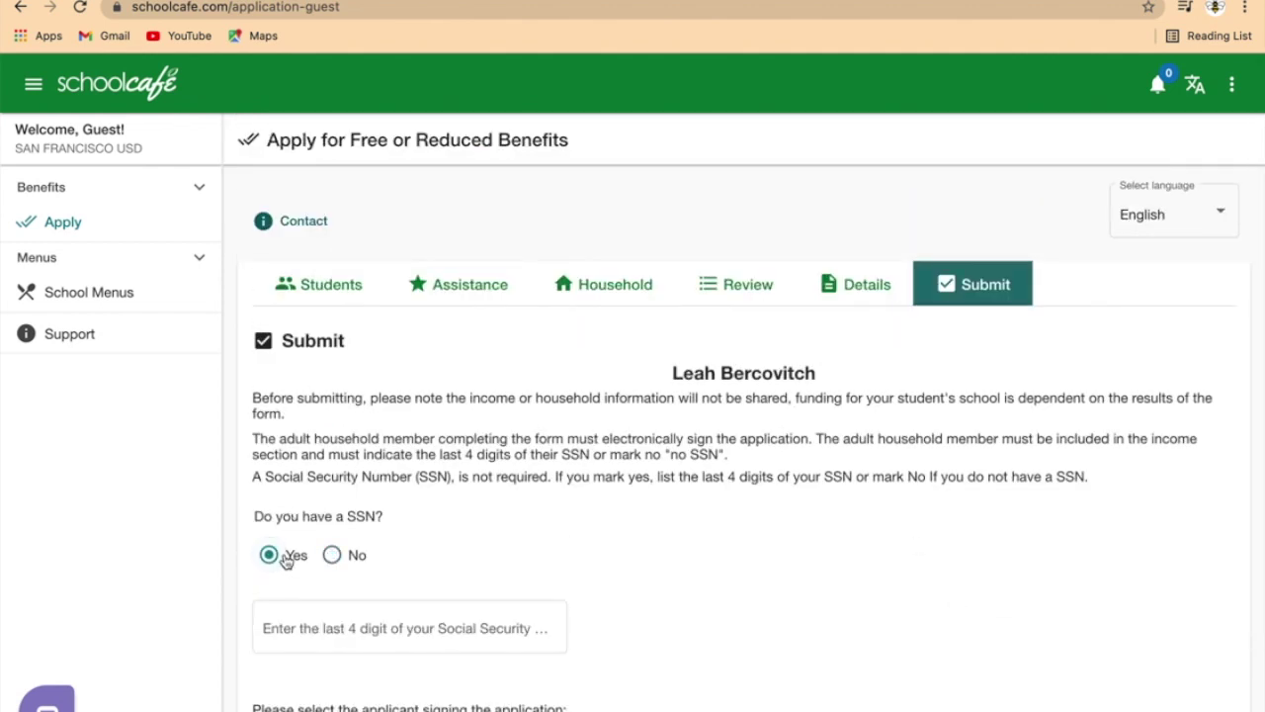
left_click(321, 626)
type("1234")
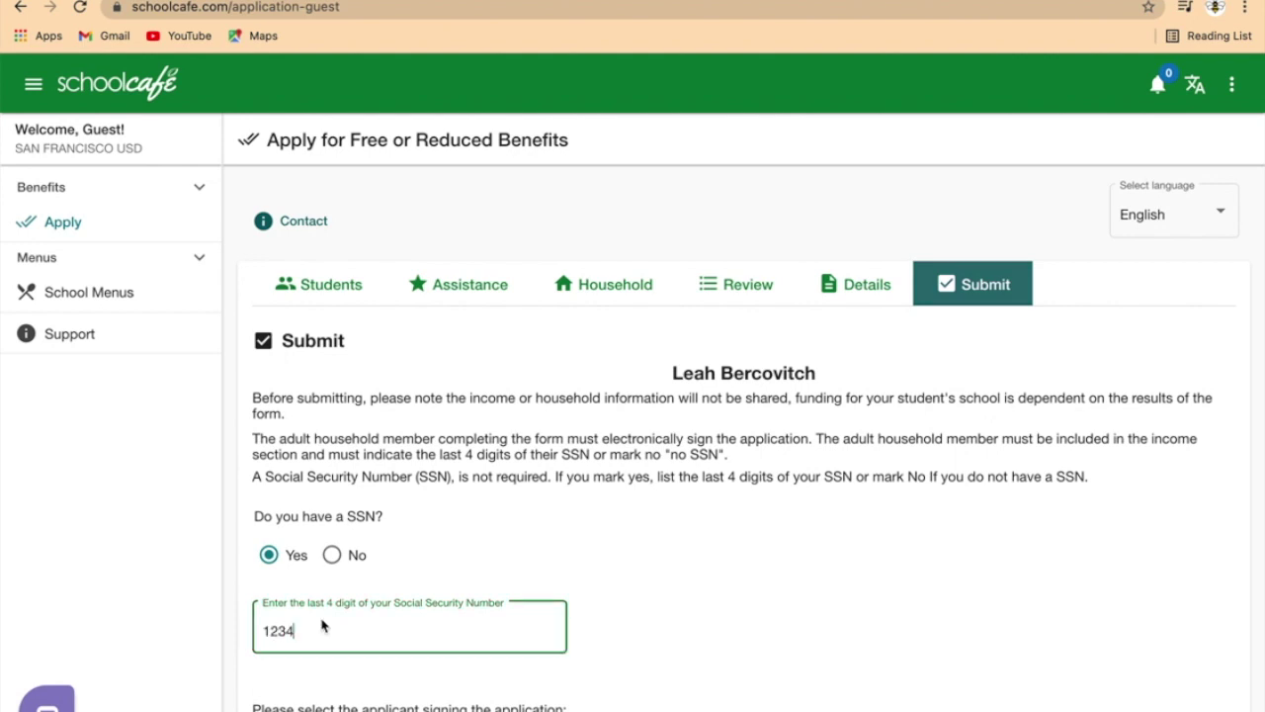
scroll(321, 625, "down", 2)
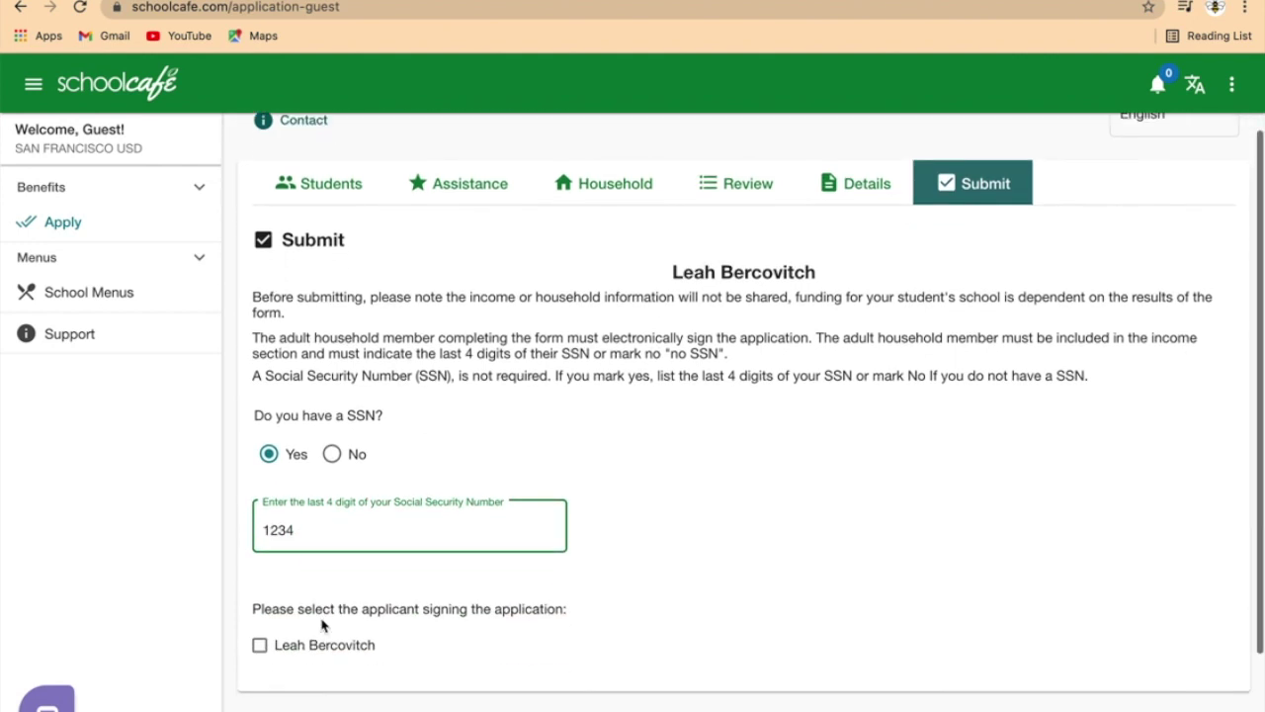
left_click(260, 646)
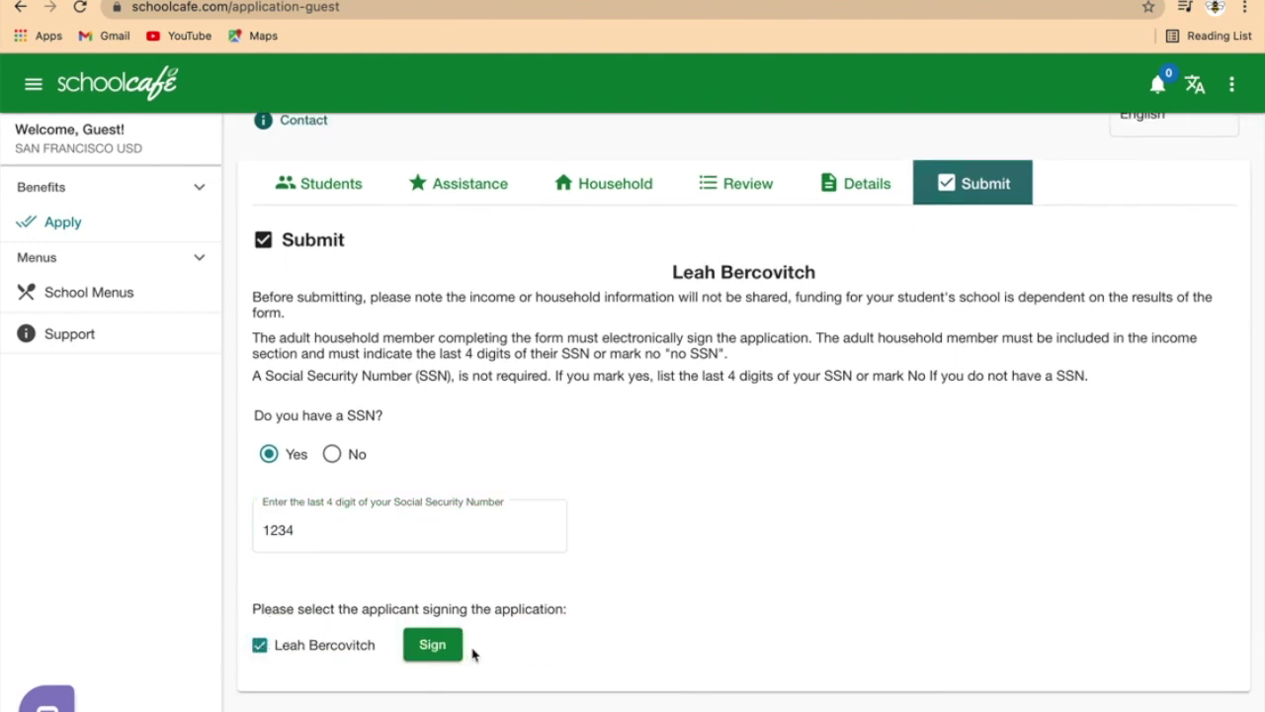
left_click(433, 644)
scroll(444, 652, "down", 2)
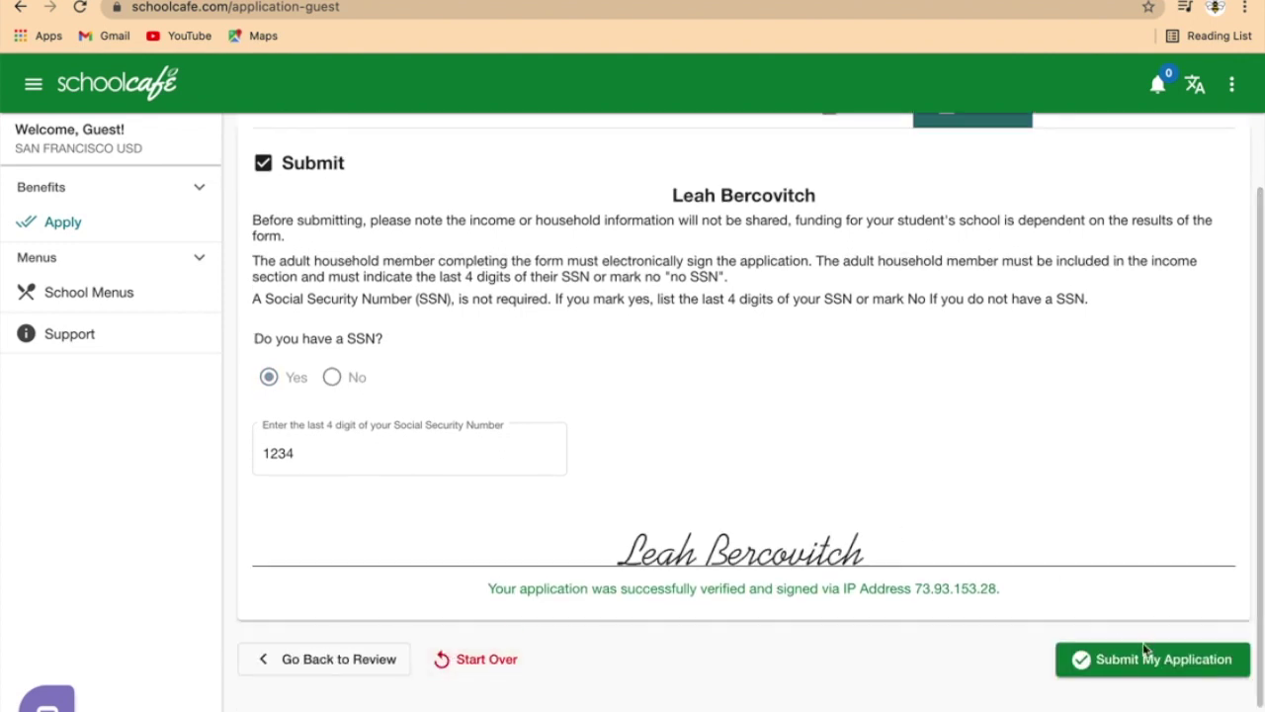